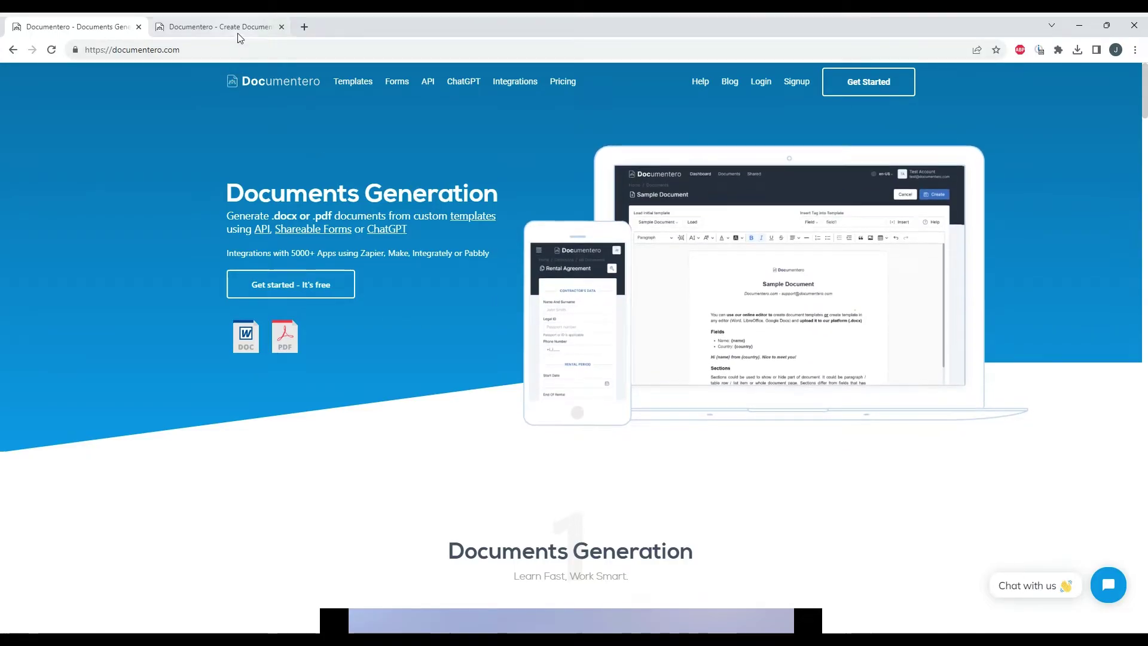
Step: Switch to the browser tab with the Documentero Document Templates page
click(255, 35)
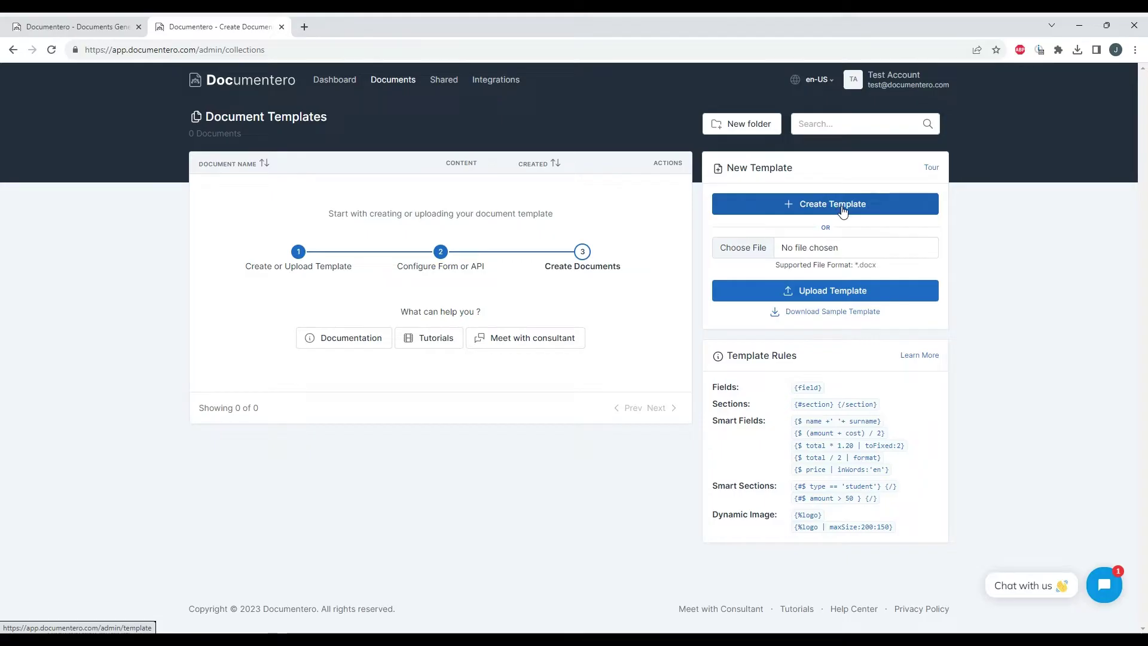
Step: Start a new template and select the 'Sample Document' title to rename it 'Company Newsletter'
click(841, 205)
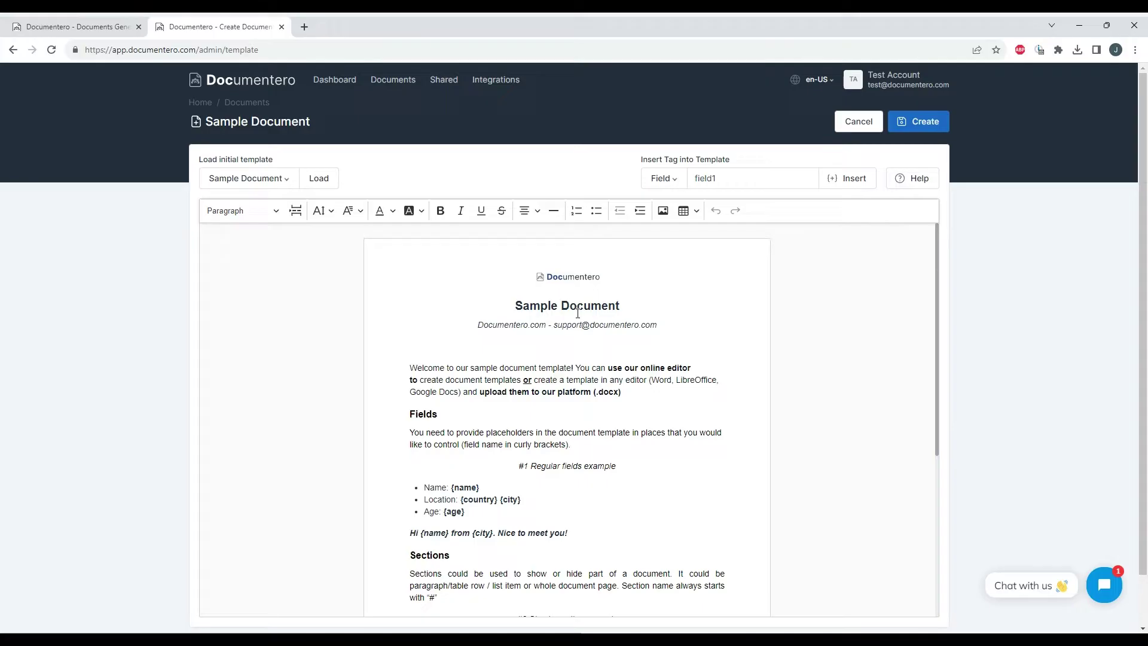
triple_click(542, 307)
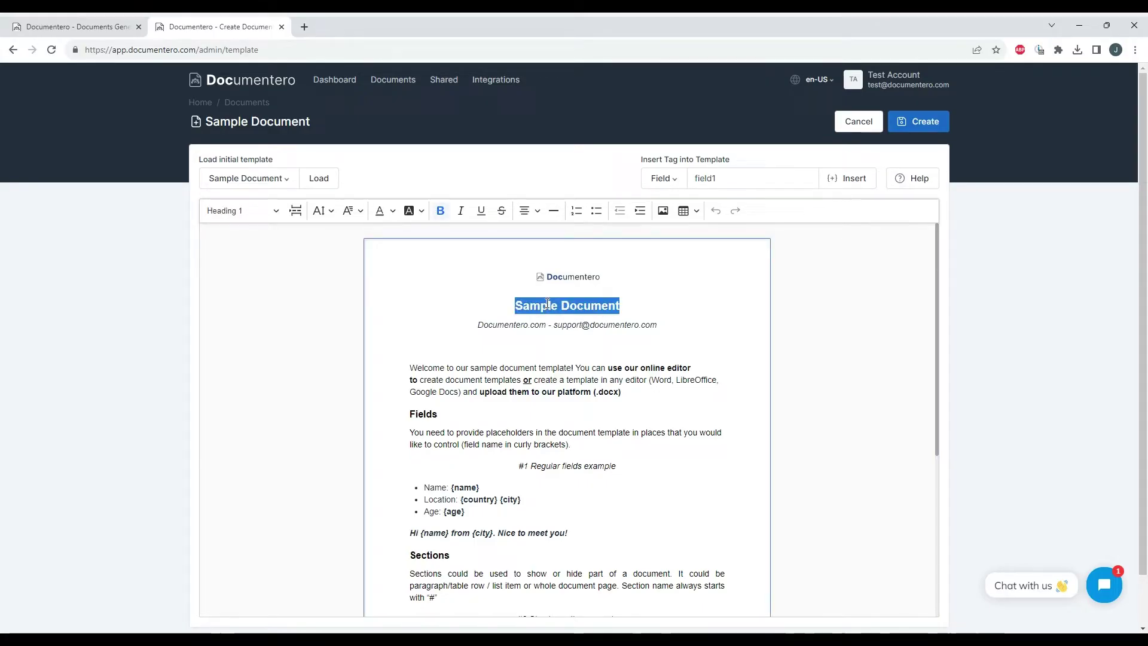
text(Company )
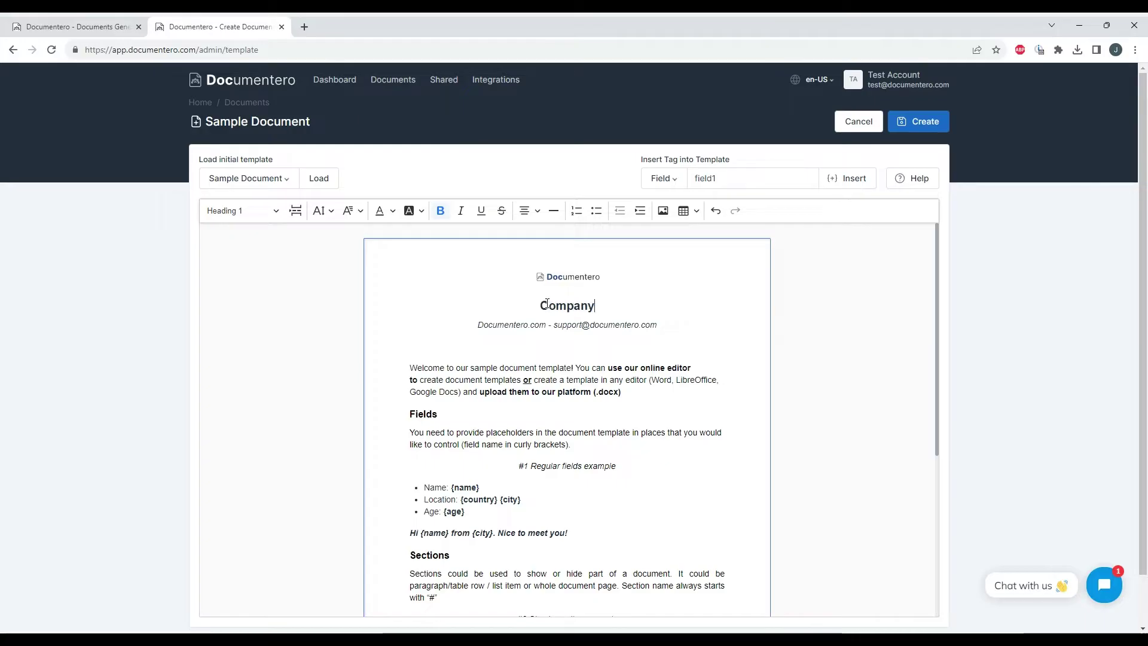
text(Newslet)
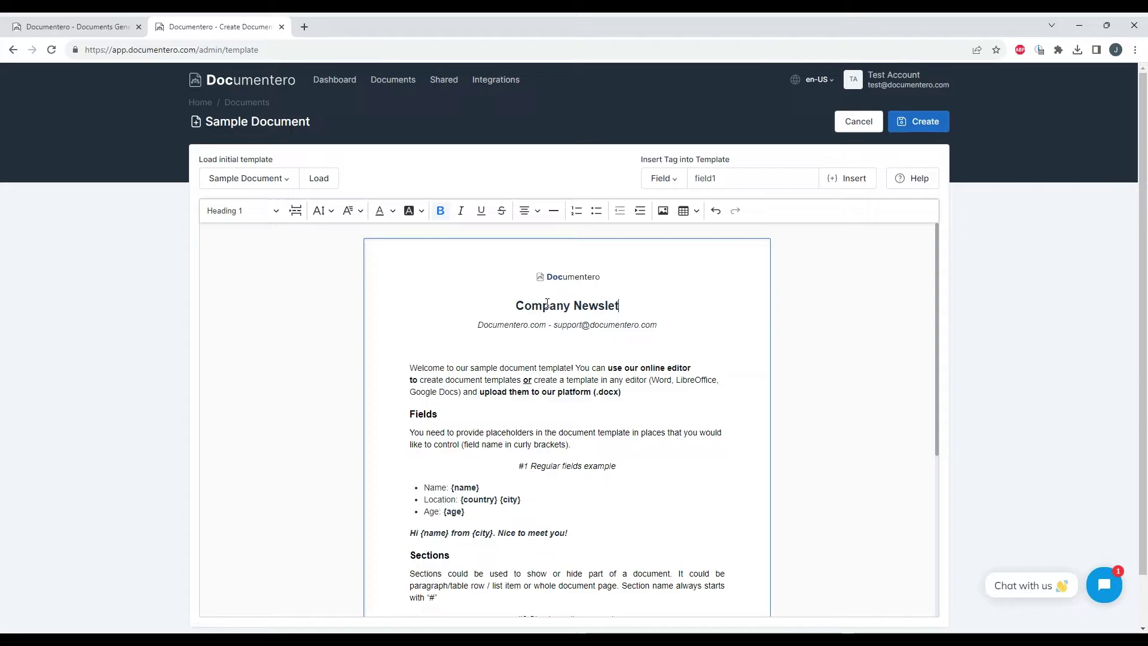
text(ter)
scroll(571, 359, down, 3)
scroll(574, 466, down, 2)
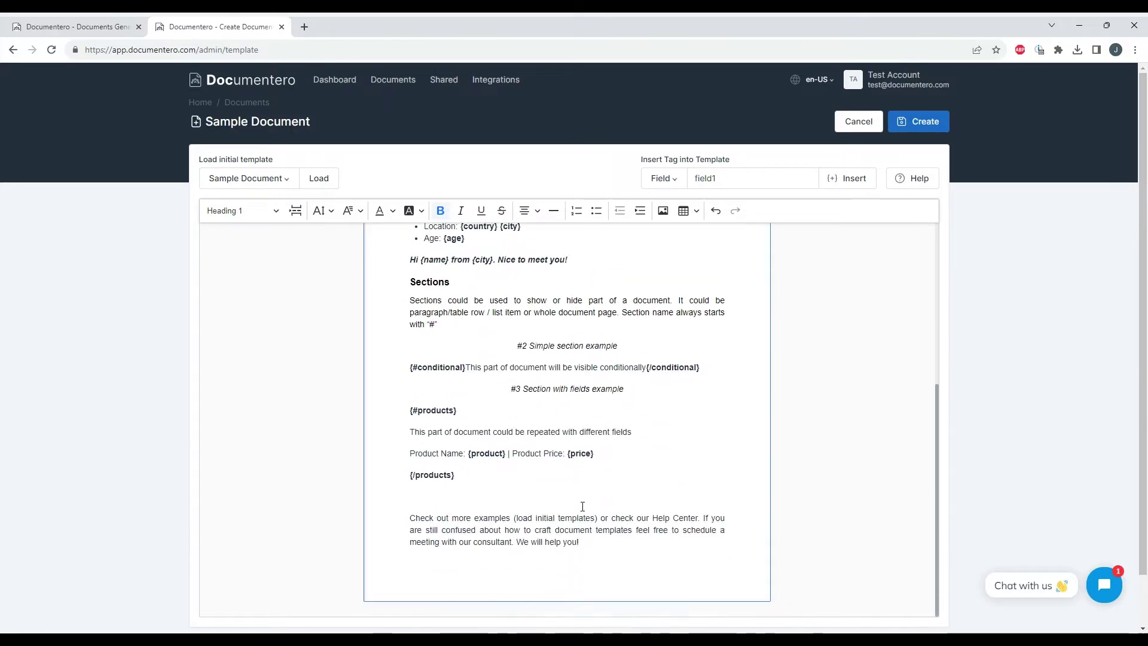
drag(620, 533, 613, 481)
scroll(613, 481, down, 3)
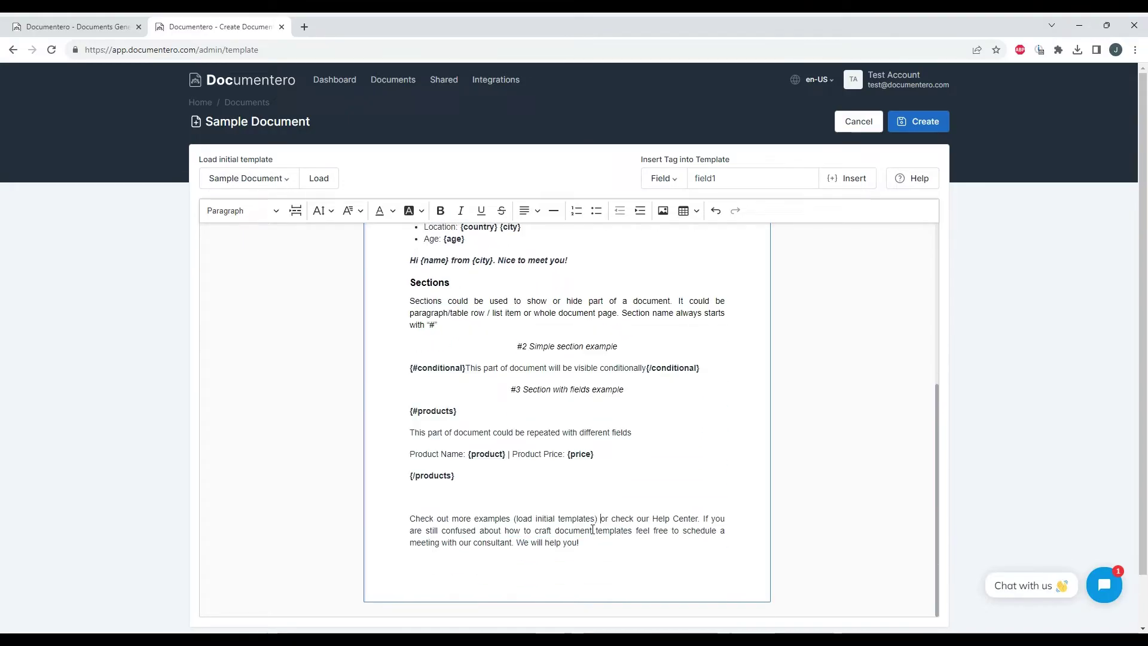
scroll(372, 439, up, 3)
mouse_move(659, 541)
mouse_down()
mouse_move(372, 439)
mouse_move(349, 383)
mouse_move(362, 369)
mouse_up()
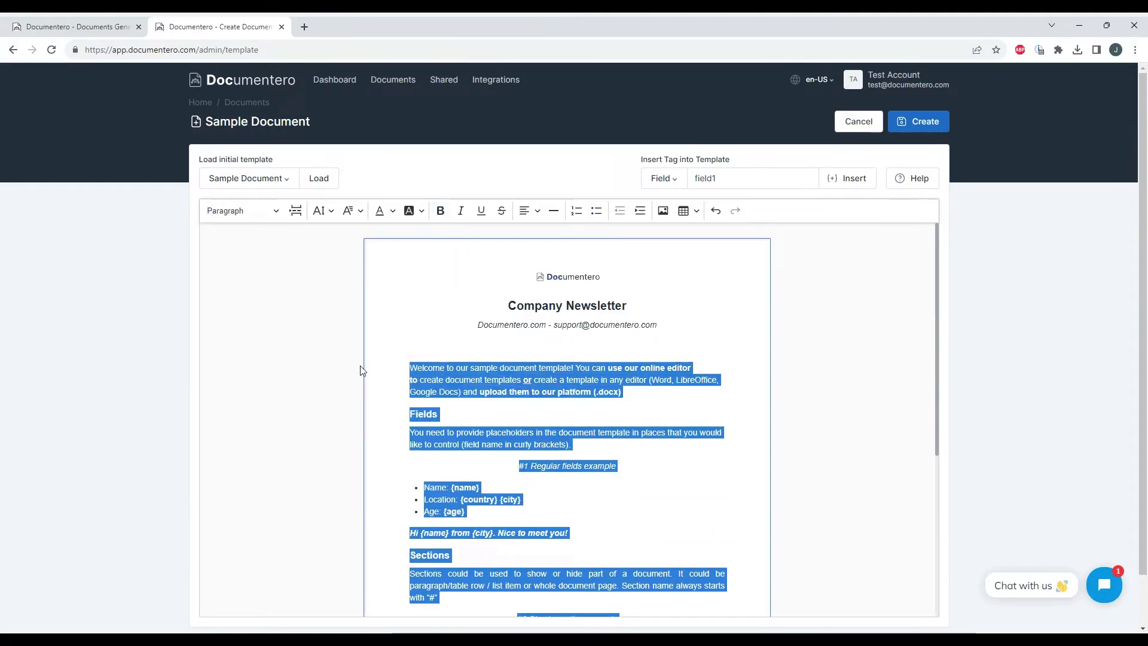
Step: Replace the sample body with {introduction} and {content} tags on separate lines
key(BackSpace)
text(introduction)
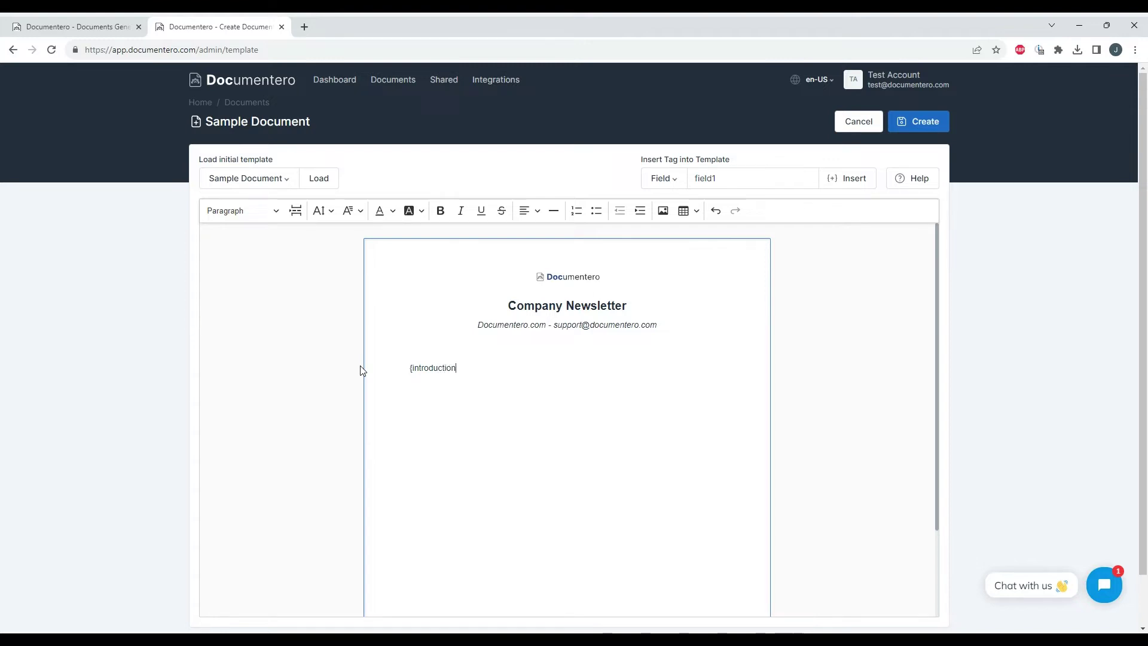
text(})
key(Return)
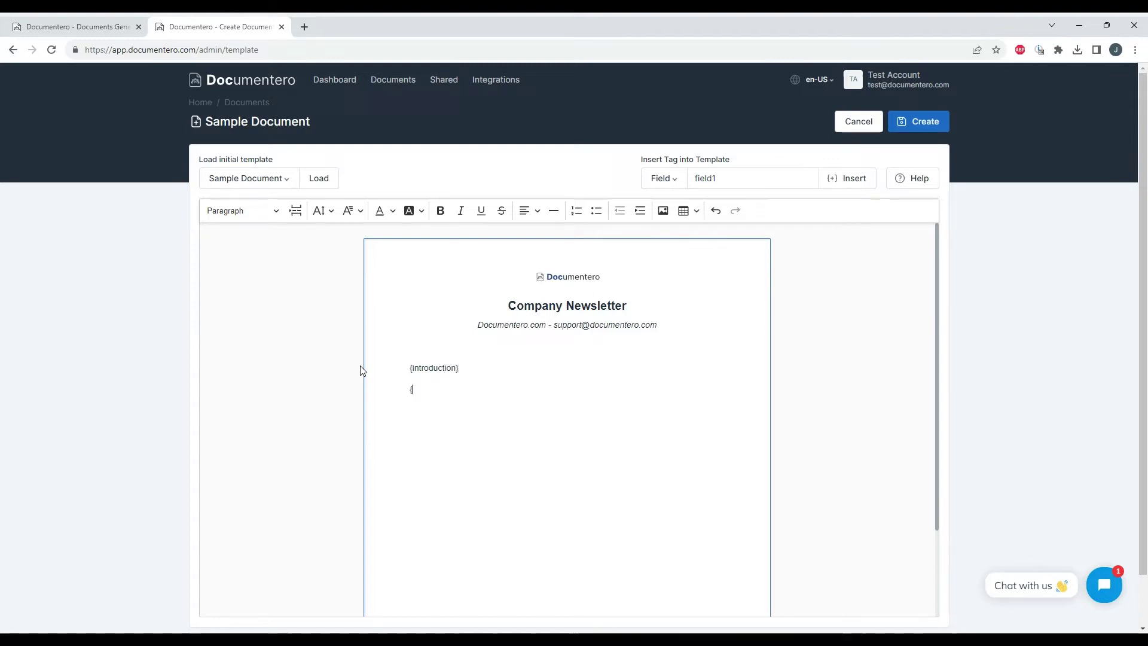
text({content)
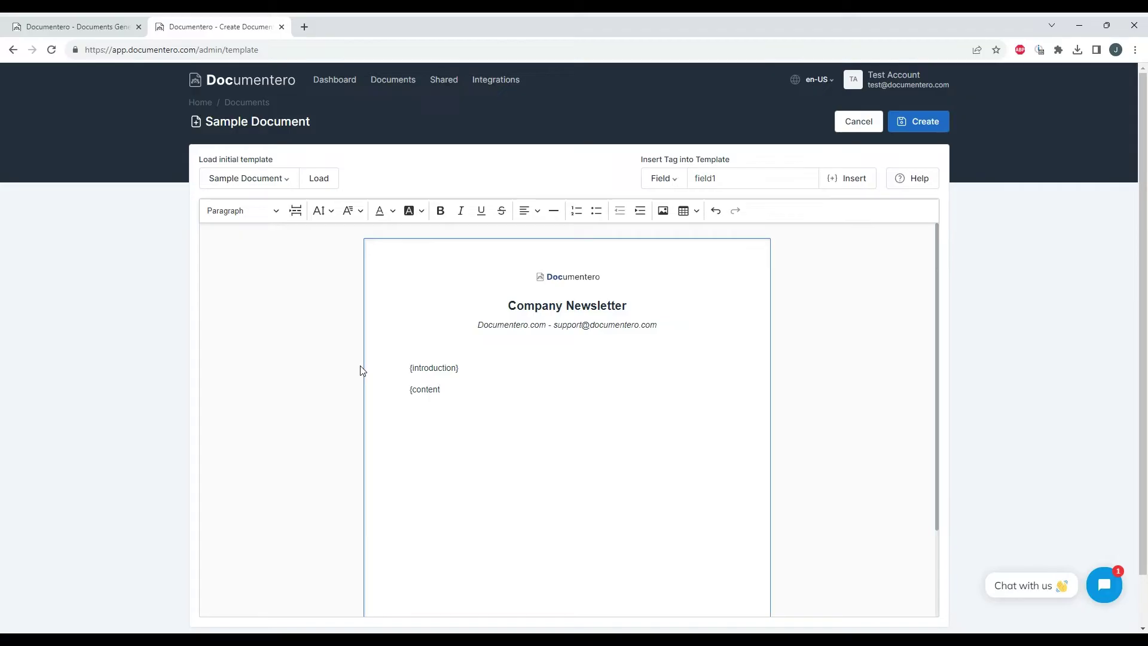
text(T)
text(r)
text(ur )
text(newsletter)
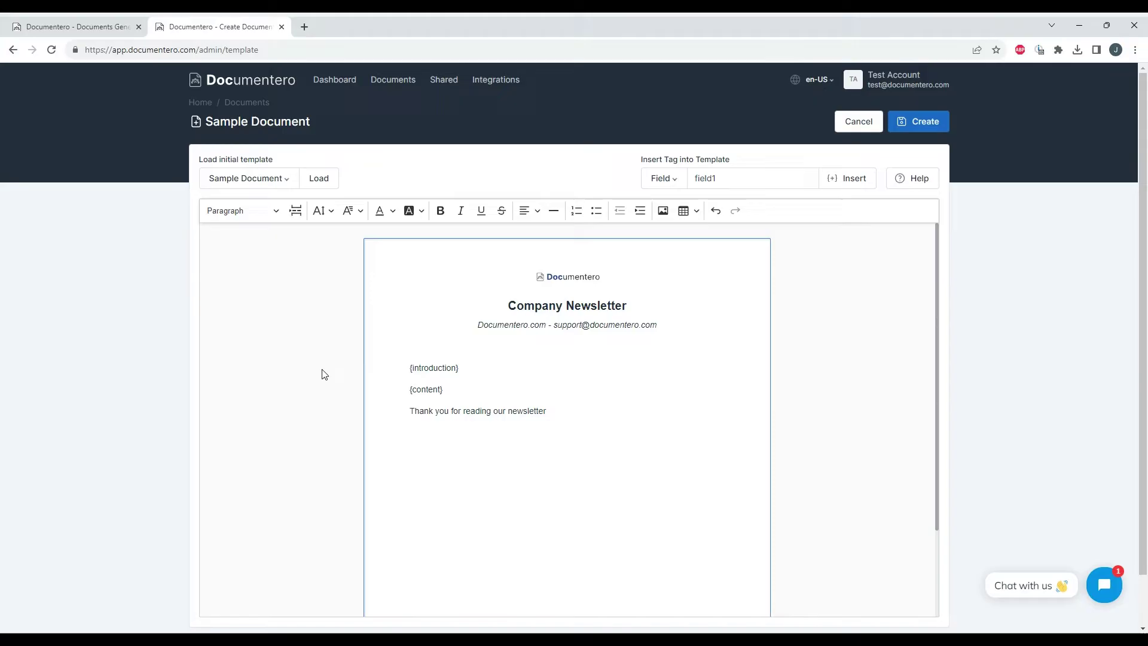
text(!)
Step: Make the closing 'Thank you for reading our newsletter!' line bold
triple_click(443, 410)
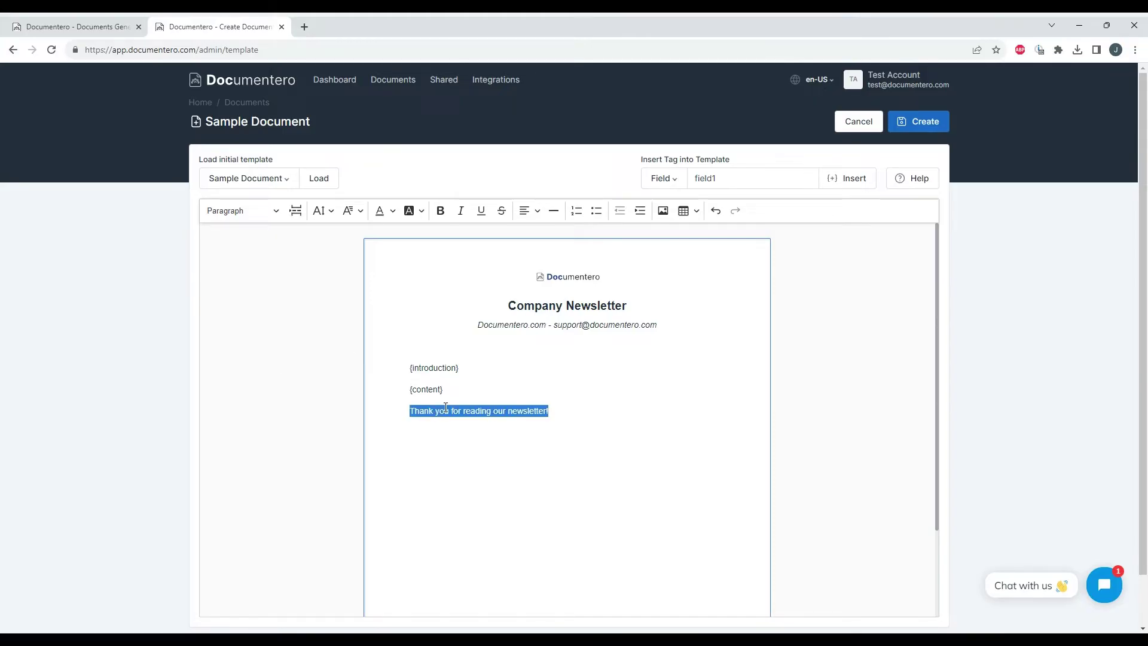
key(ctrl+b)
click(504, 394)
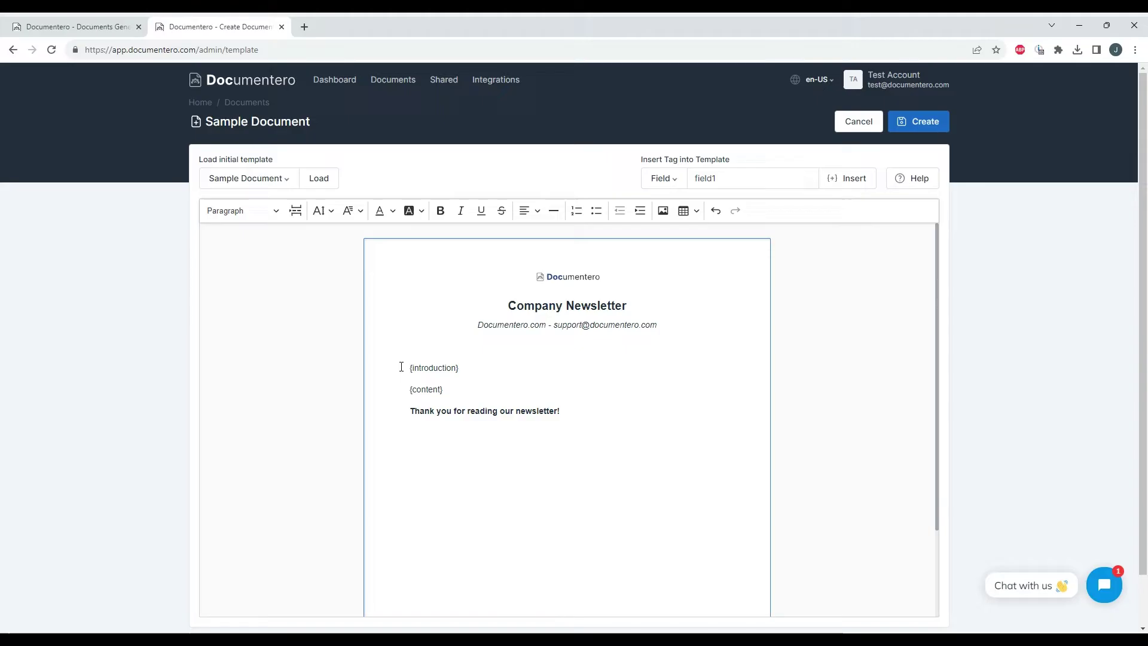
drag(403, 368, 513, 367)
click(495, 393)
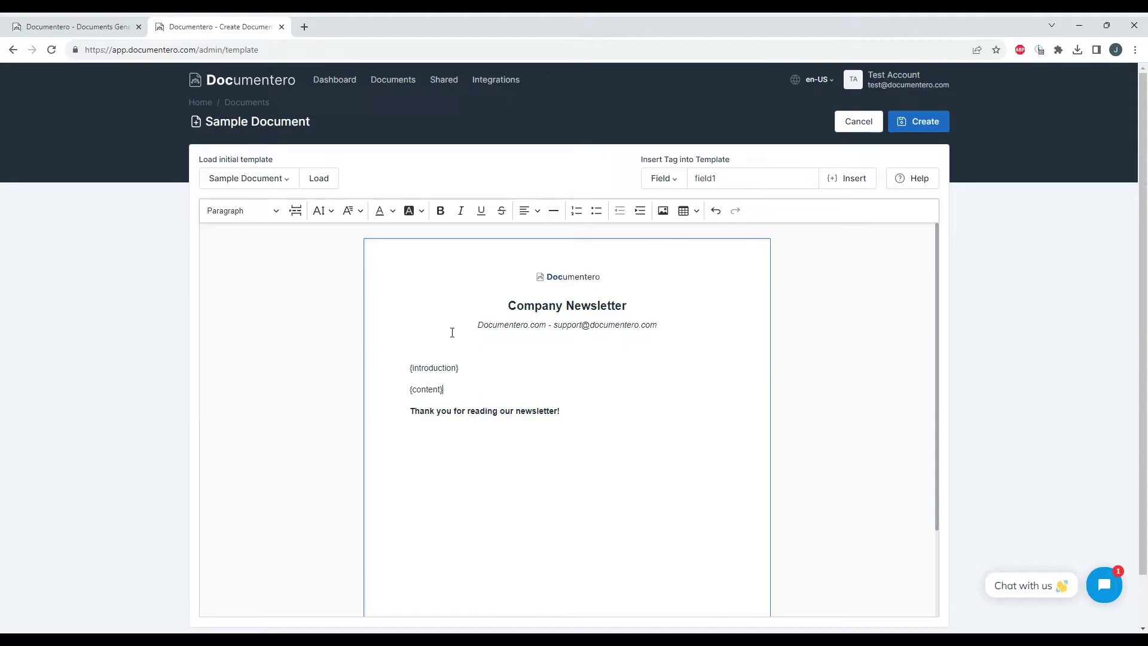
Step: Save the template under the name 'Newsletter'
click(920, 121)
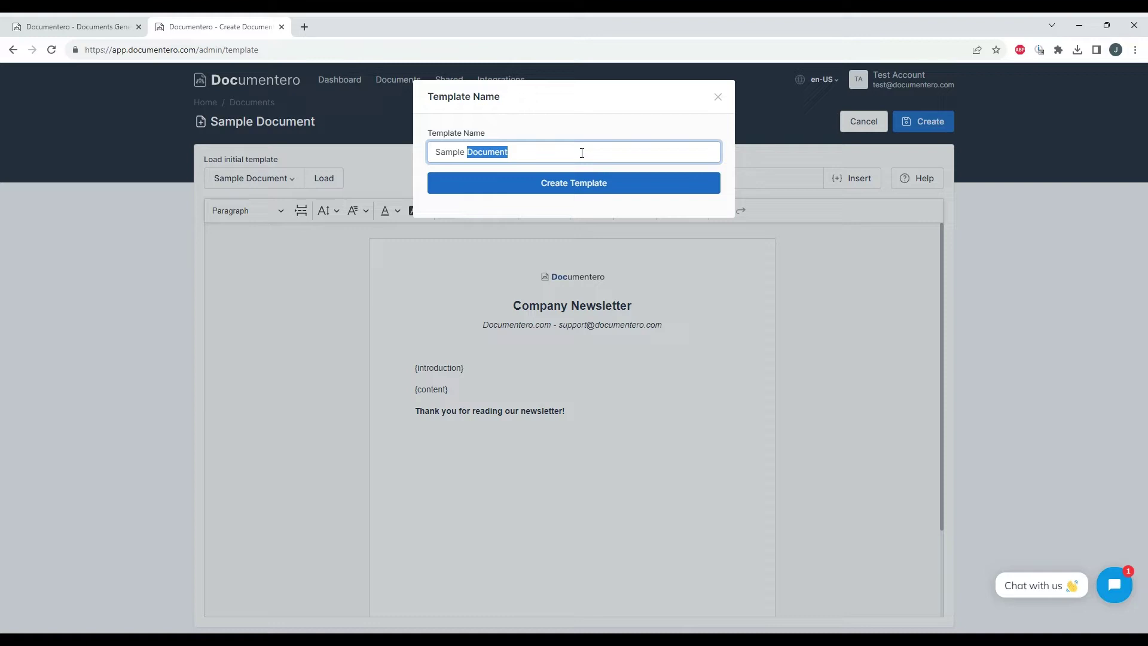
triple_click(585, 152)
text(Newsletter)
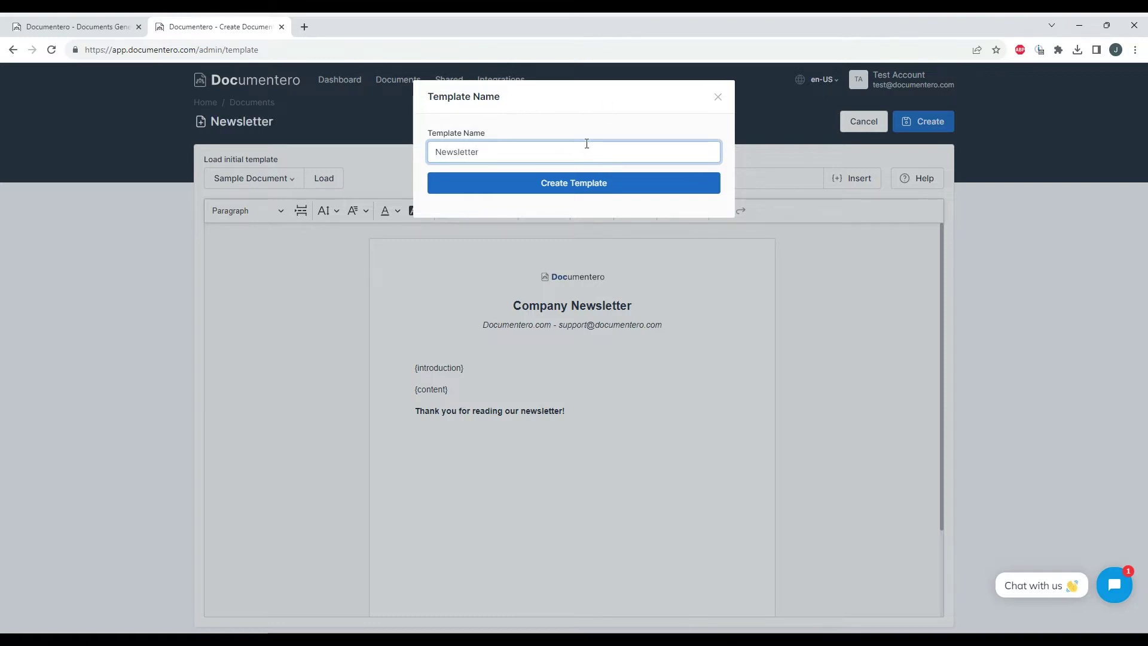
click(573, 187)
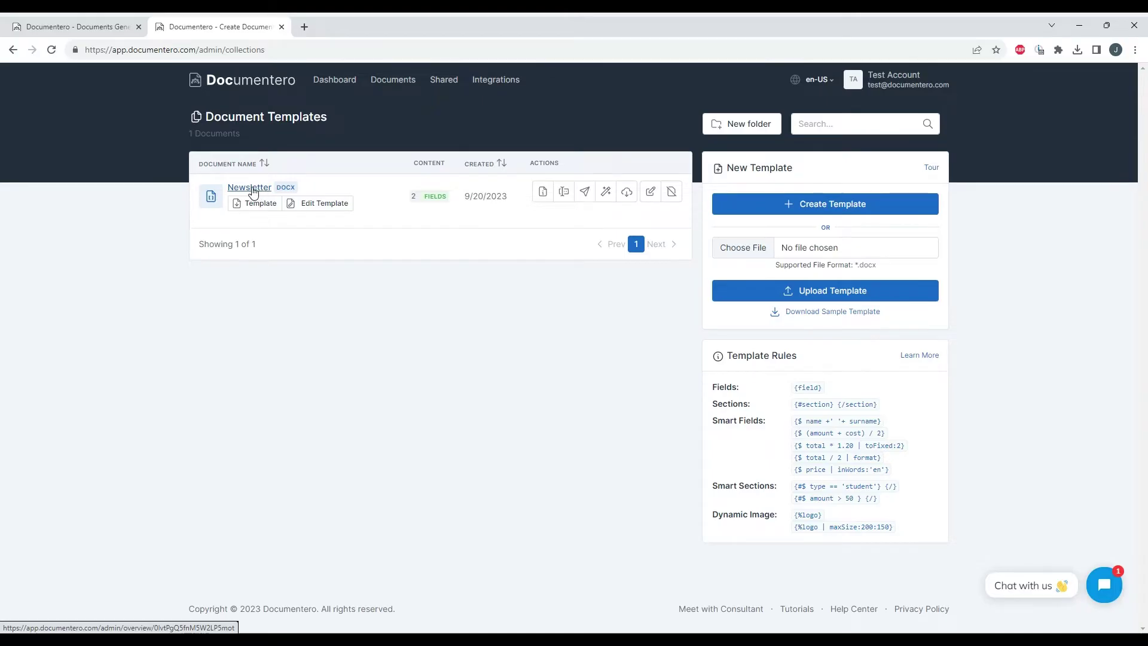
Step: From the Newsletter template overview, choose to generate a document using ChatGPT
click(251, 189)
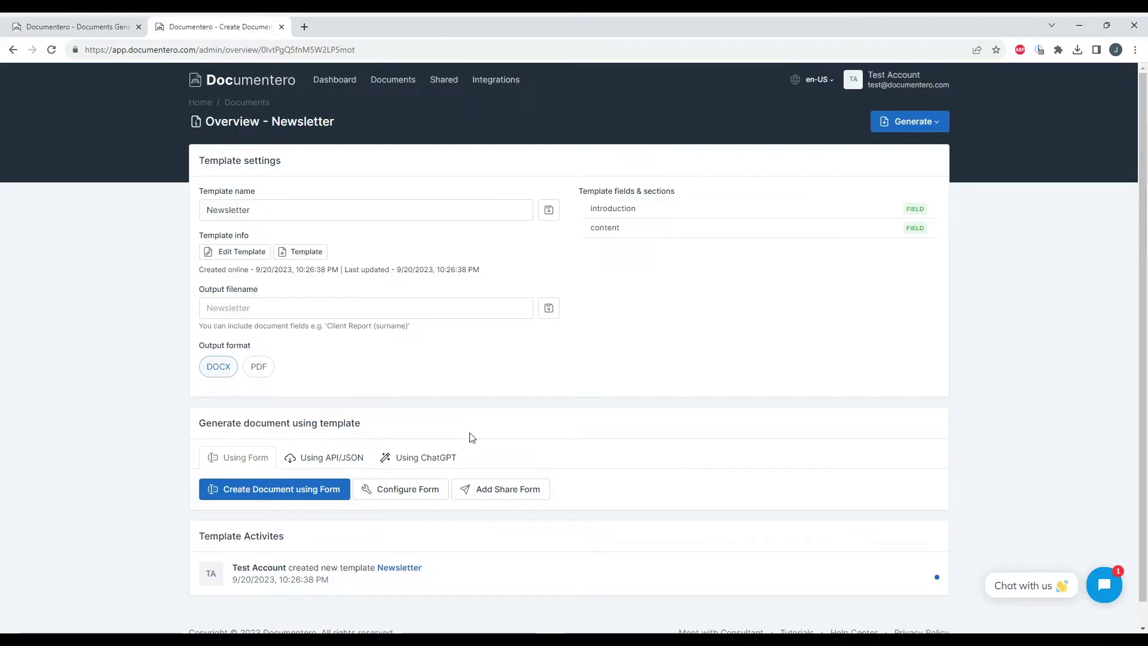
click(933, 128)
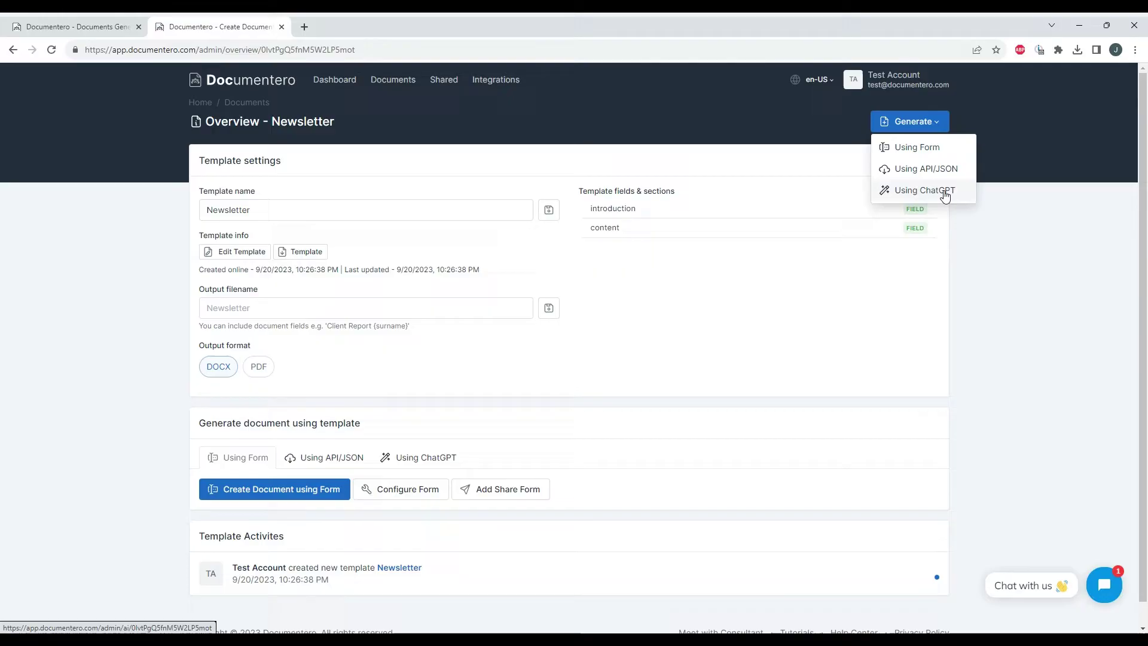
click(944, 199)
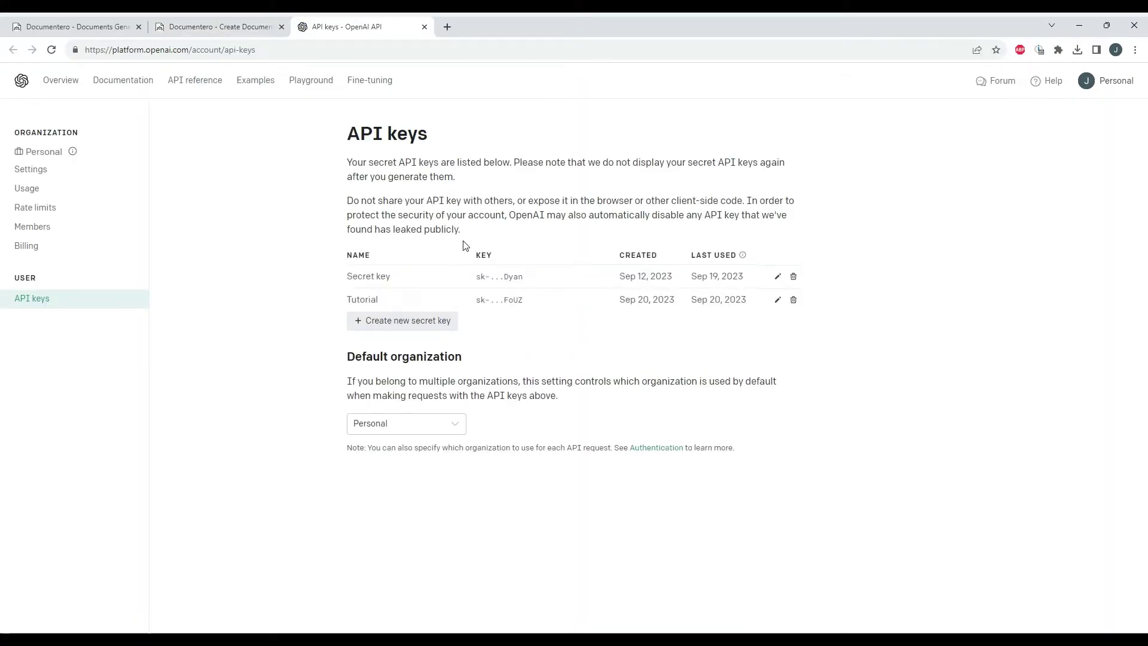
Step: Generate a new OpenAI secret key named 'New Key', copy it, and return to the Documentero tab
click(443, 320)
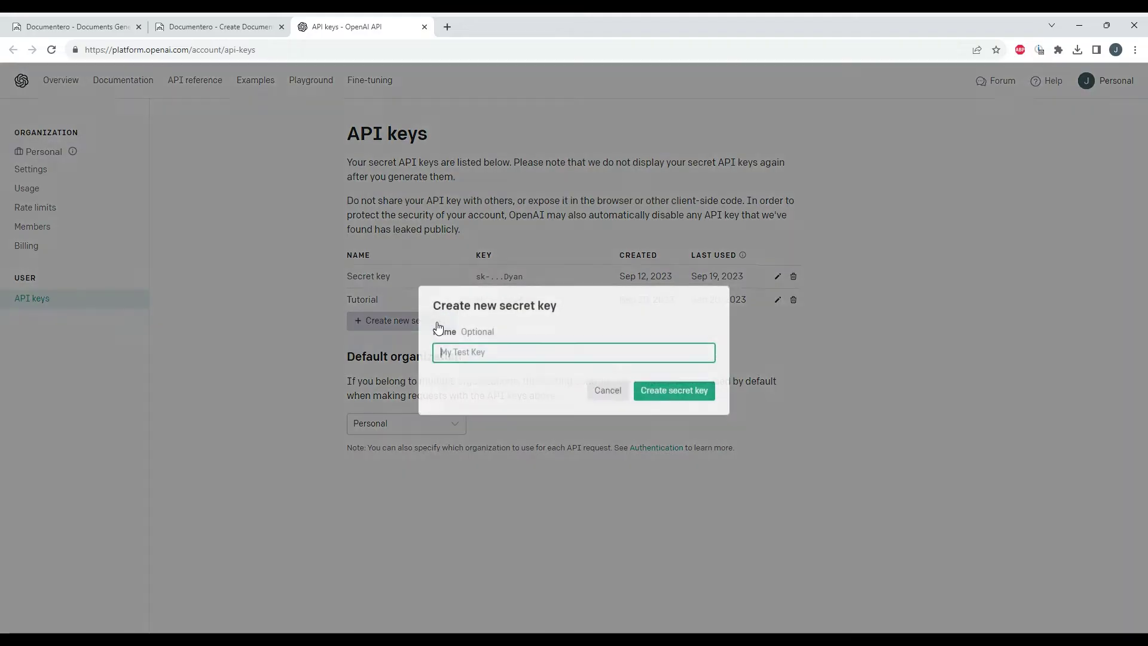
text(New)
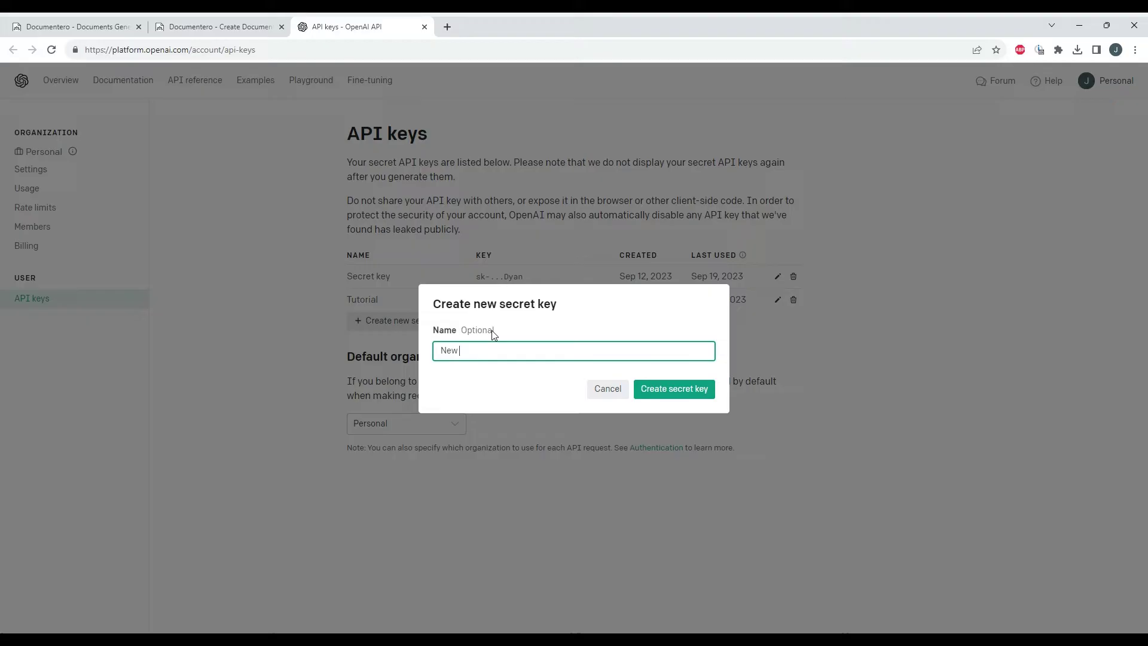
text( Key)
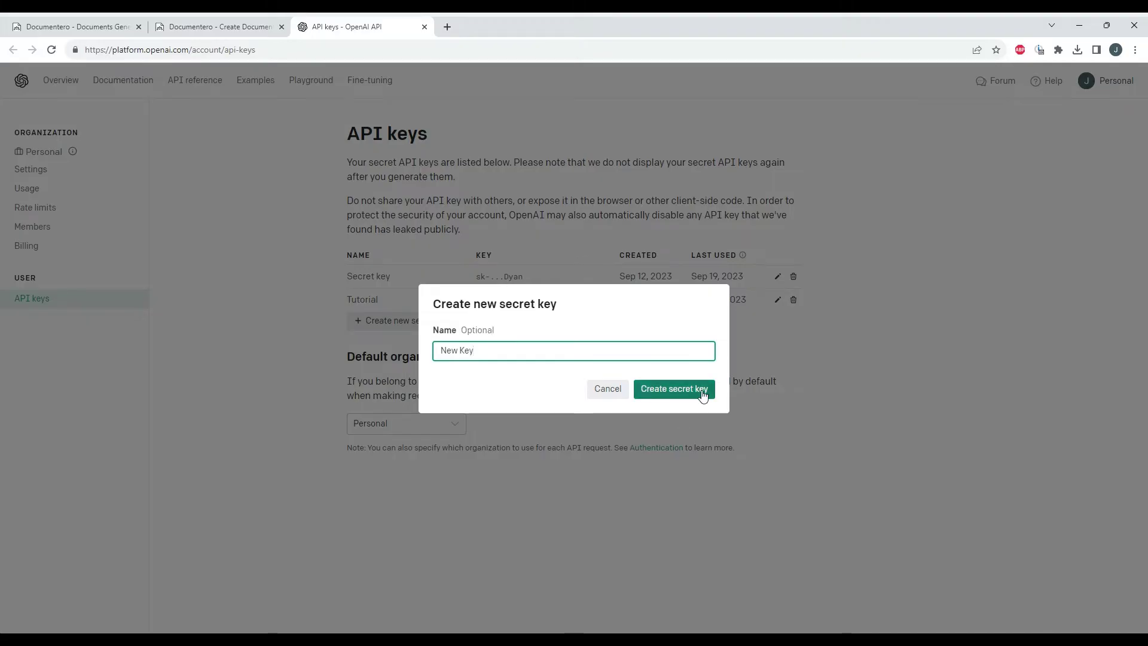
click(703, 392)
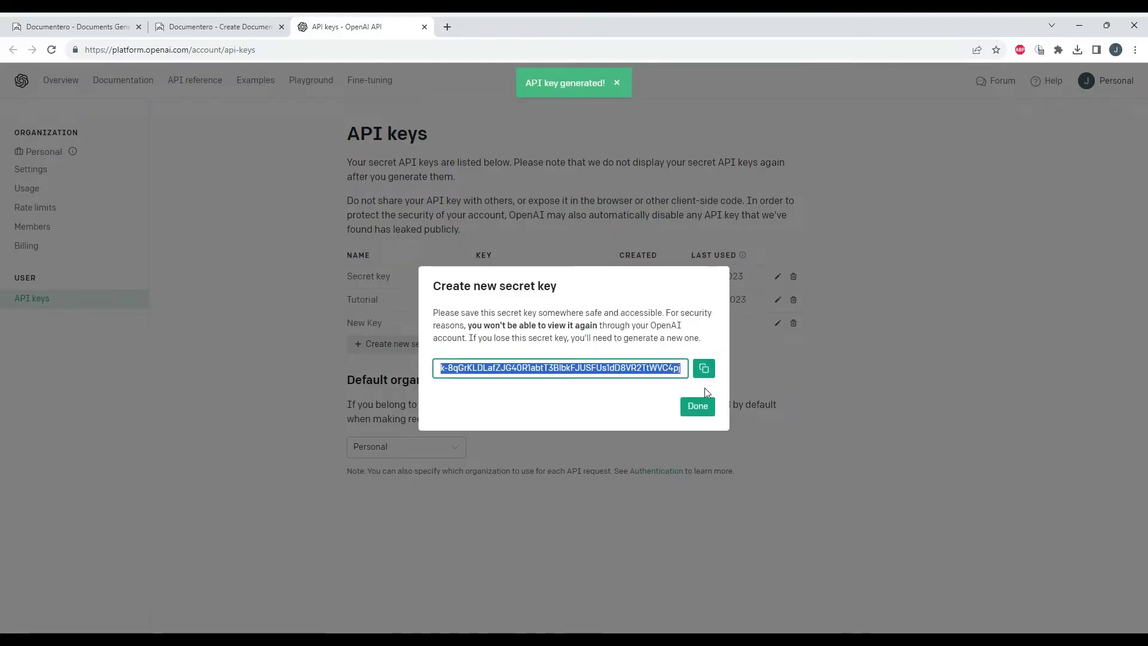
click(636, 403)
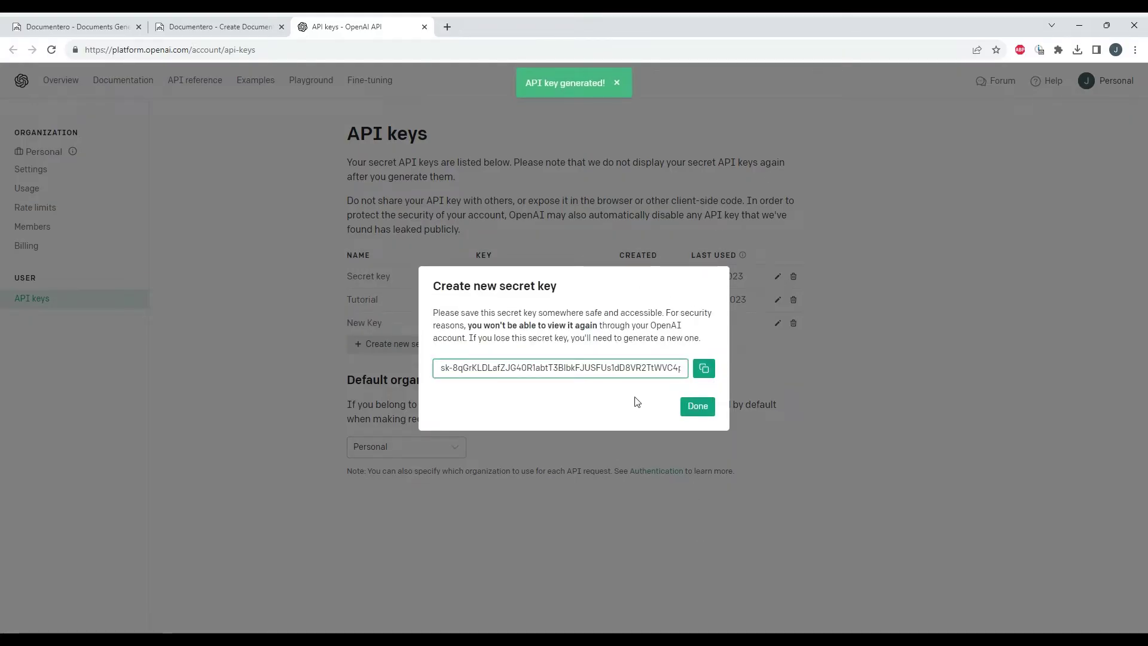
click(704, 373)
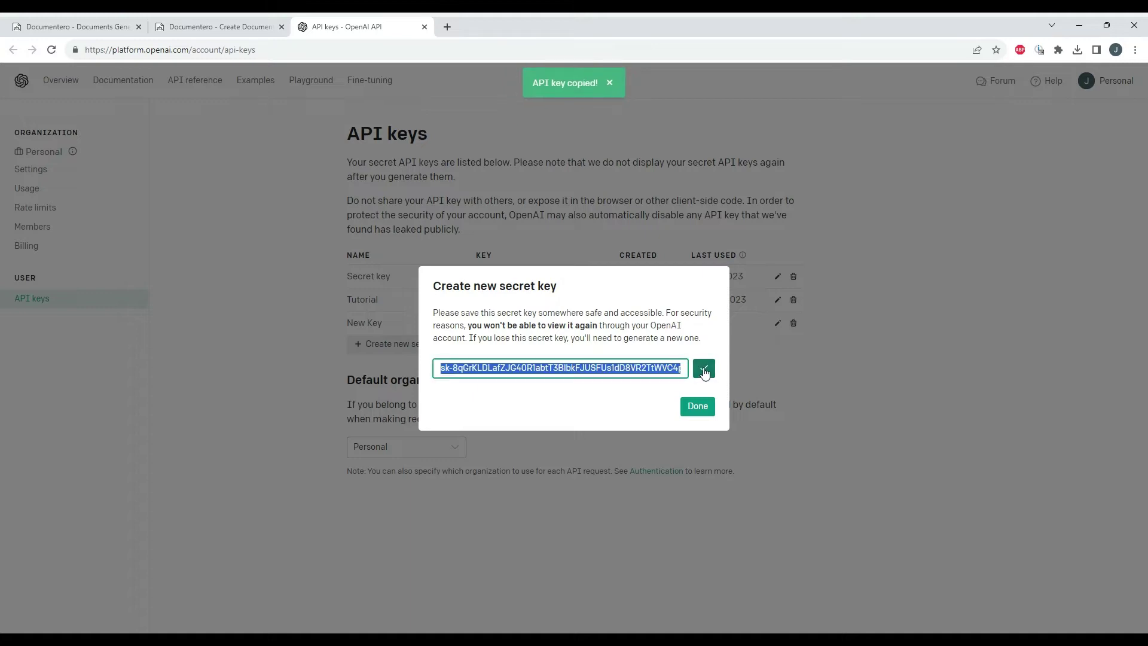
click(259, 33)
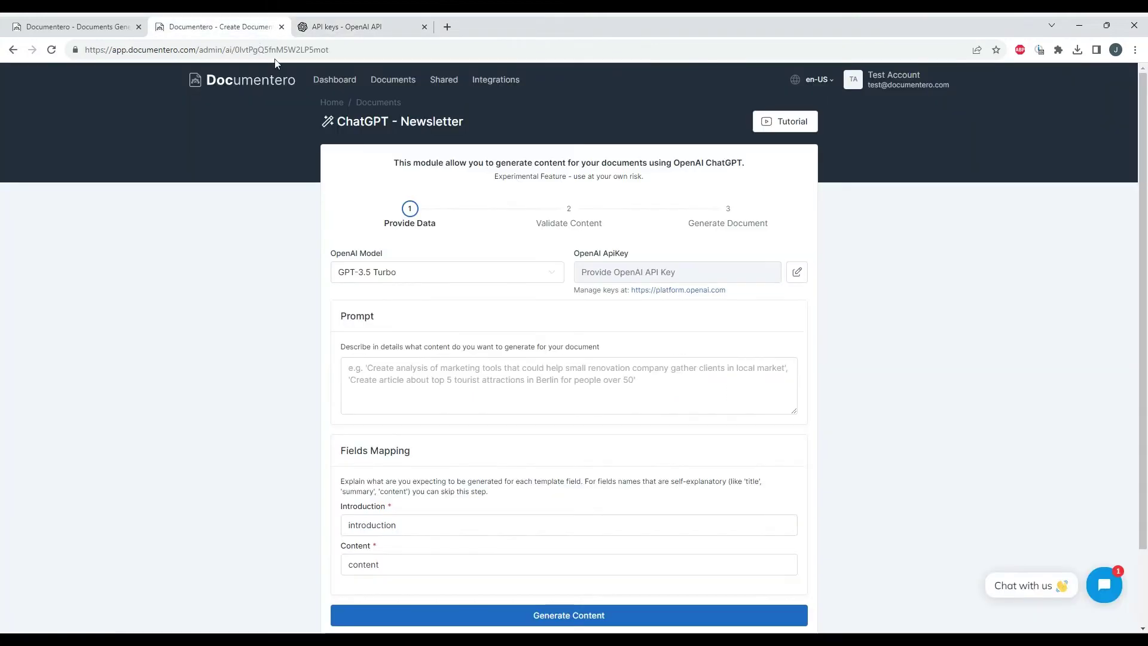
Step: Paste the copied OpenAI secret key into the ChatGPT module's ApiKey field
click(797, 274)
click(710, 270)
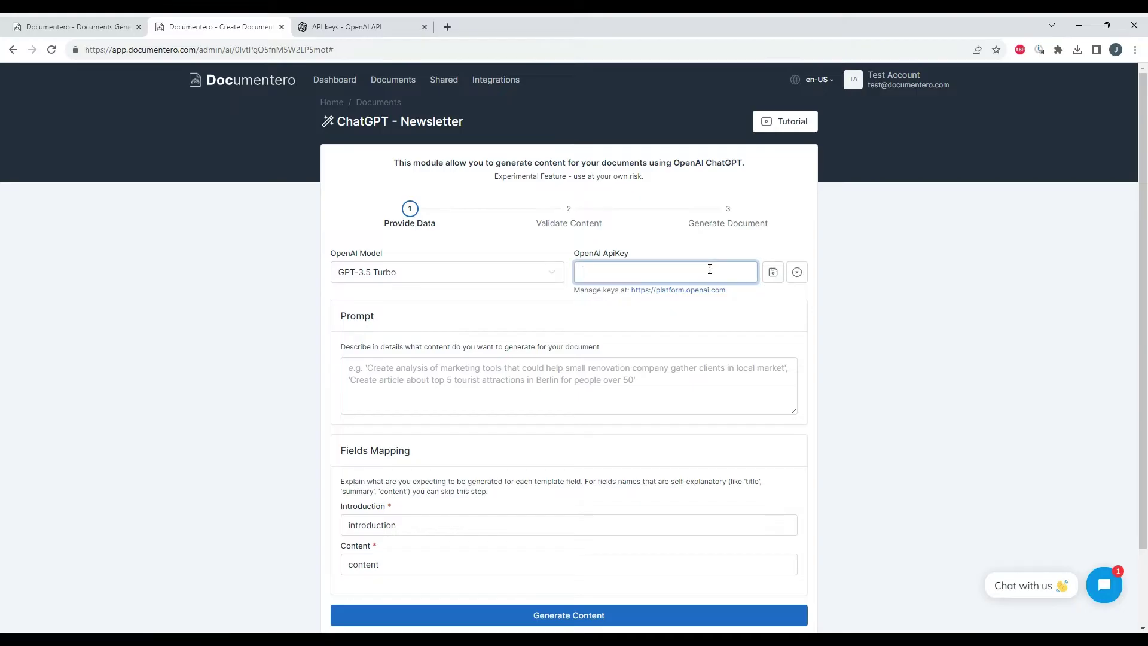
key(ctrl+v)
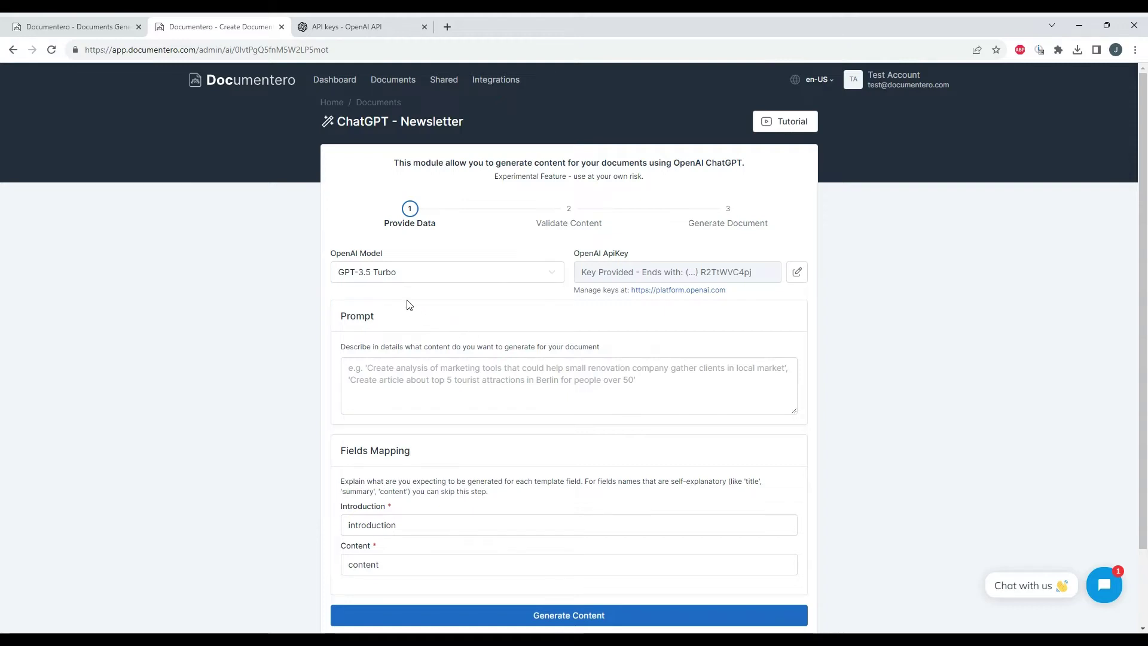
Step: Write a prompt asking for newsletter content with funny interesting facts about Chicago
click(418, 377)
text(C)
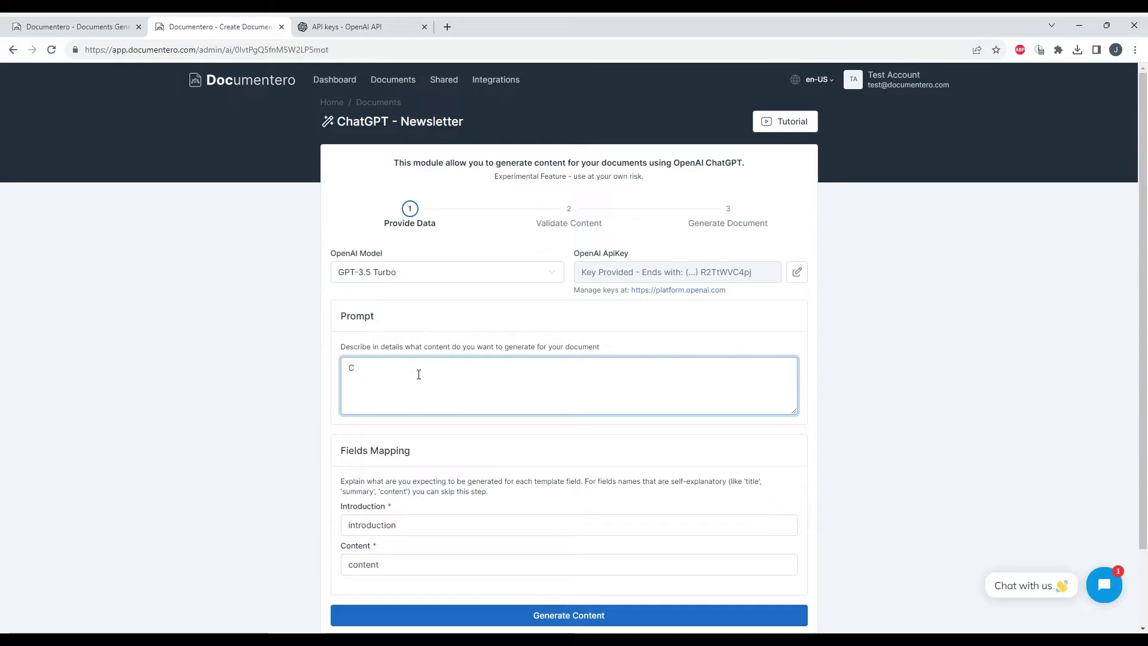
text(reate)
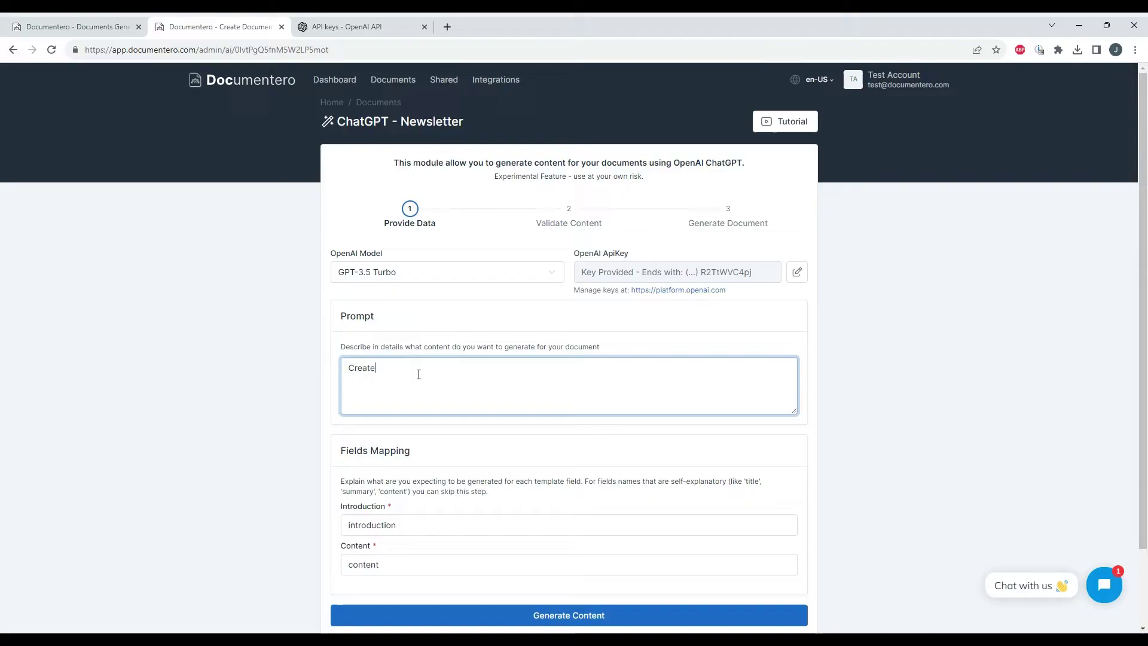
text(c content f)
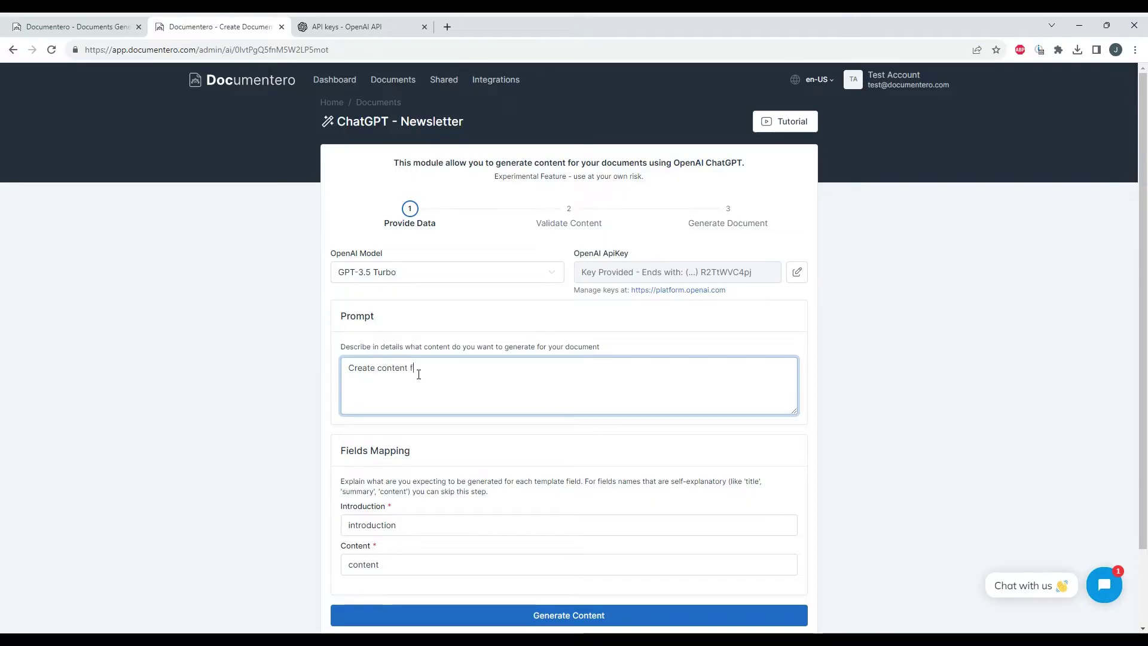
text(or newsle)
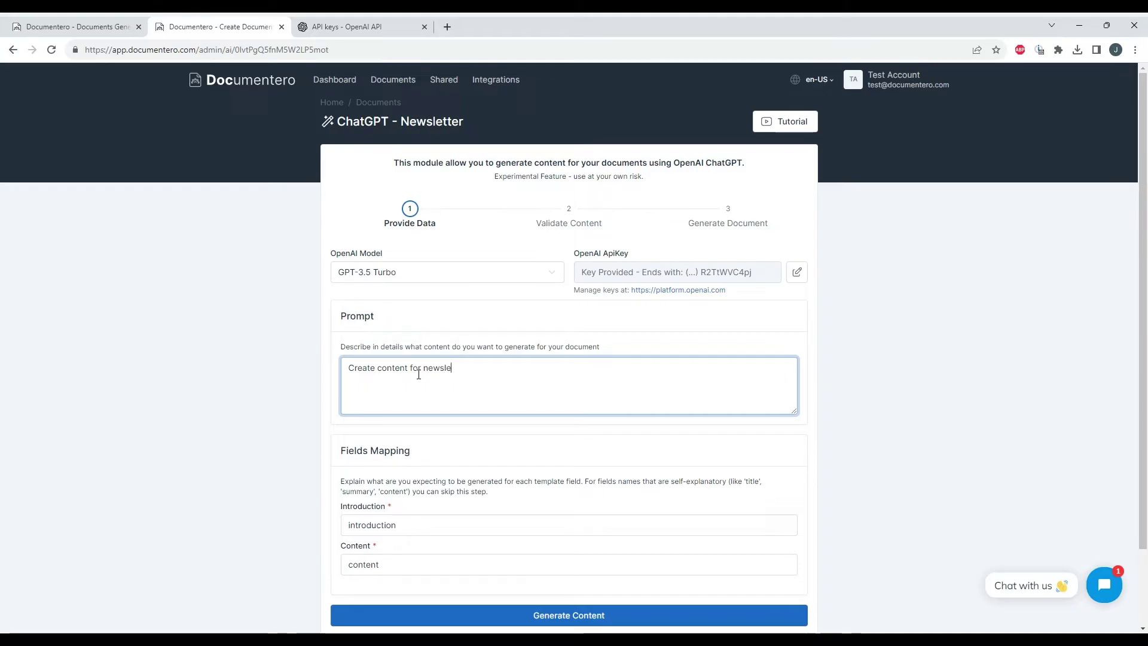
text(tter - provide f)
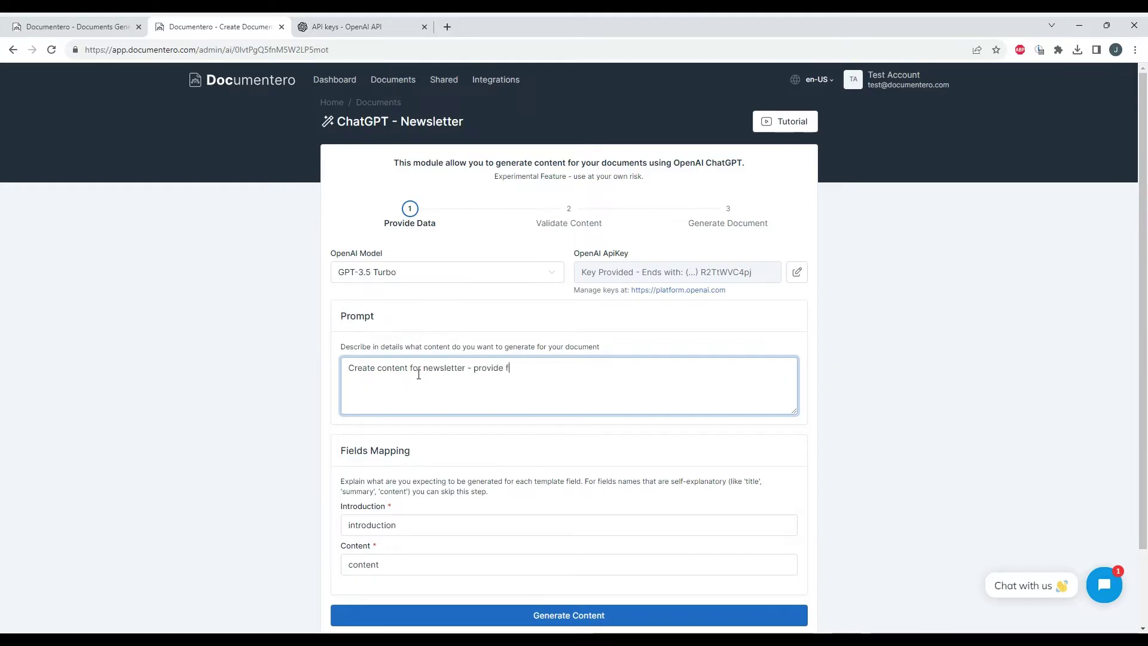
text(unny interesting fa)
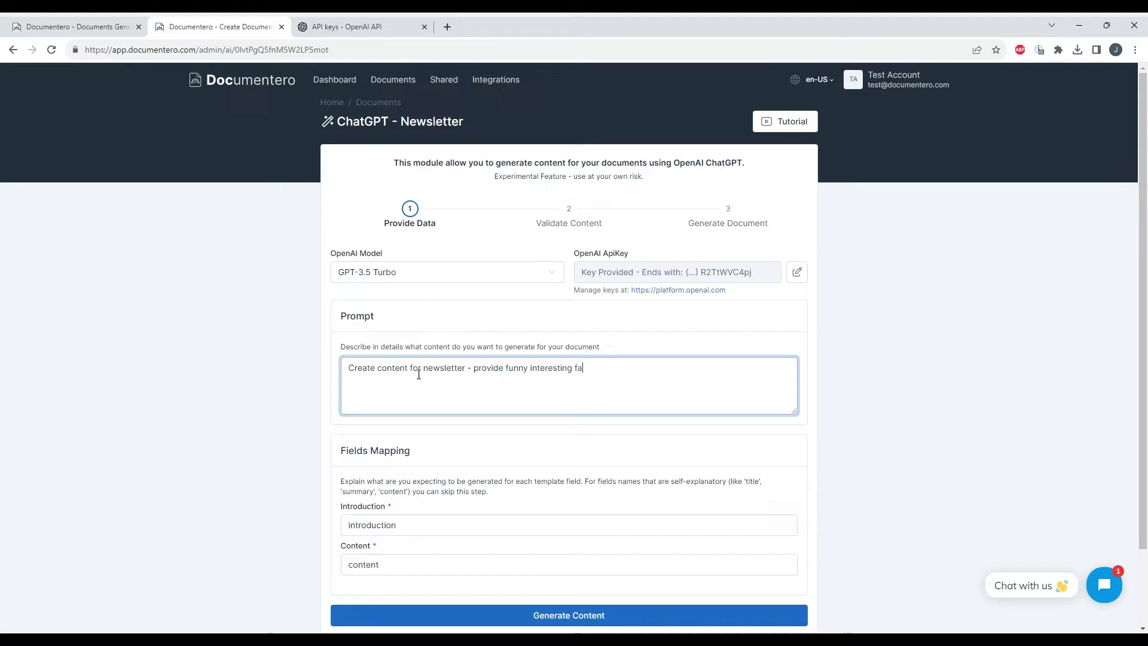
text( Chic)
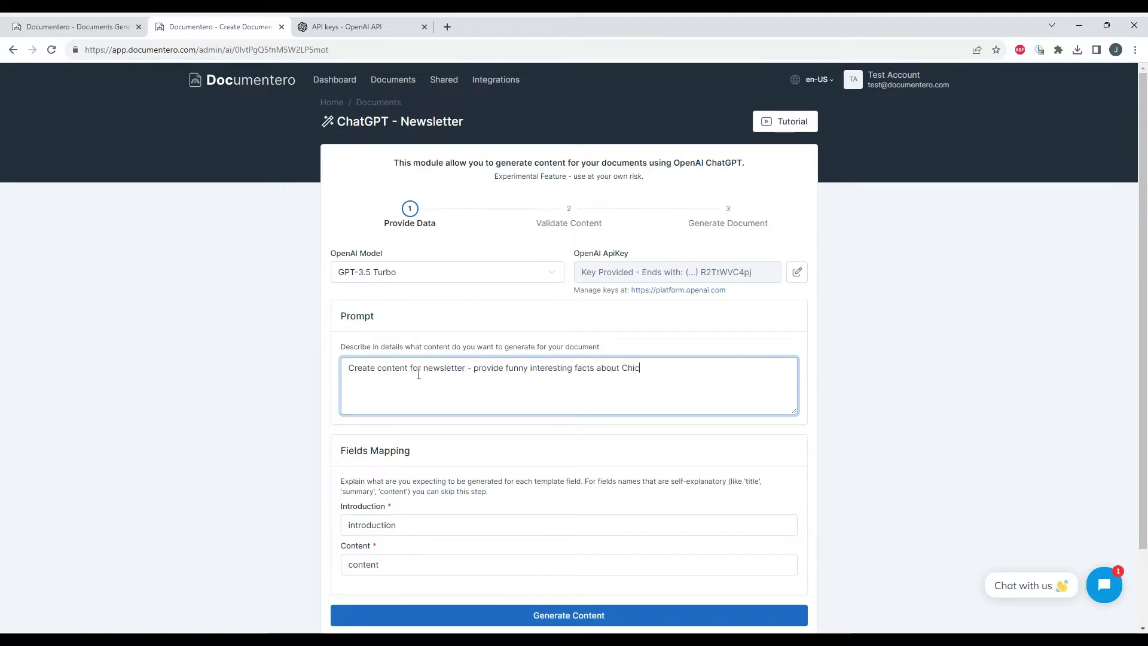
text(ago)
click(425, 437)
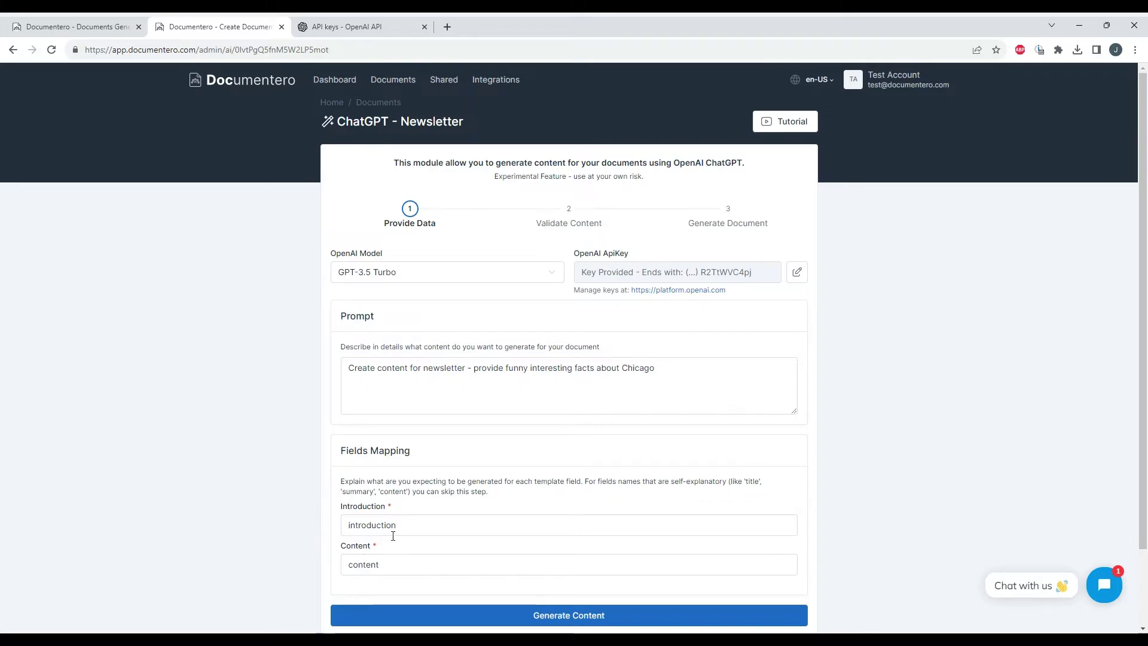
scroll(386, 504, down, 1)
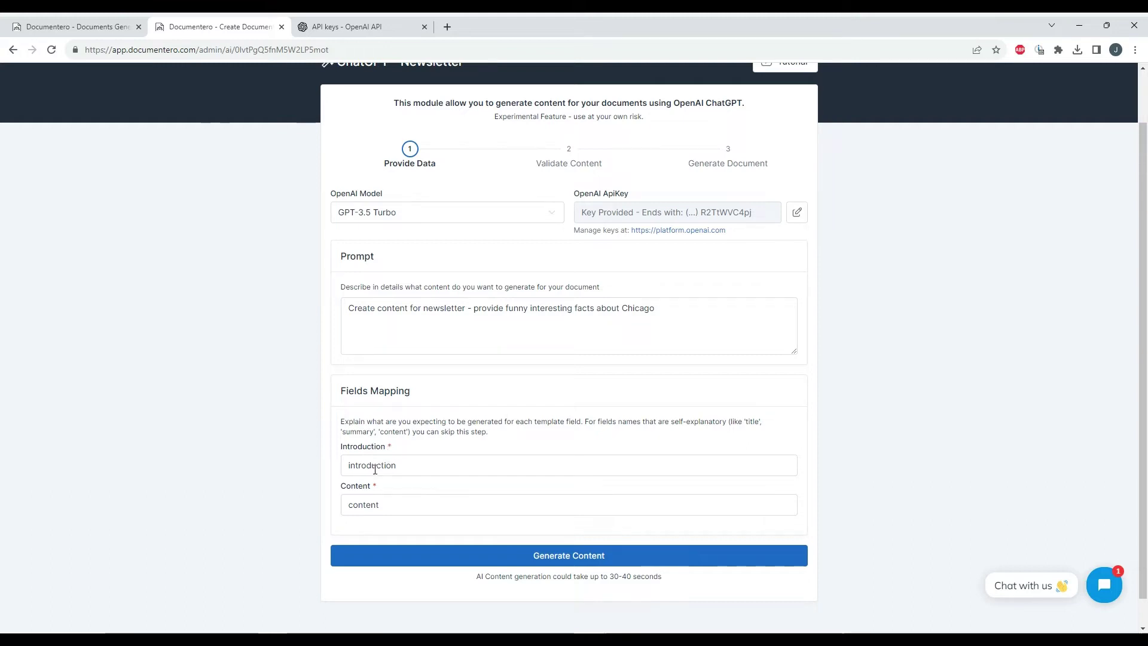
Step: Review the Introduction and Content field mappings for the generated content
double_click(369, 447)
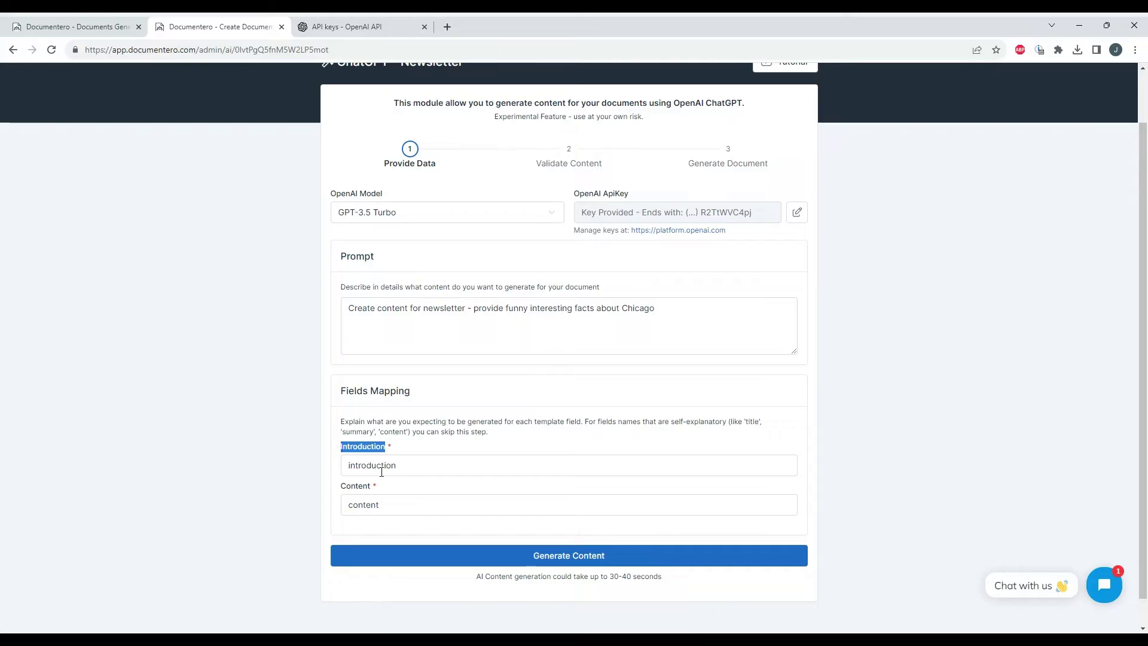
click(382, 472)
click(350, 489)
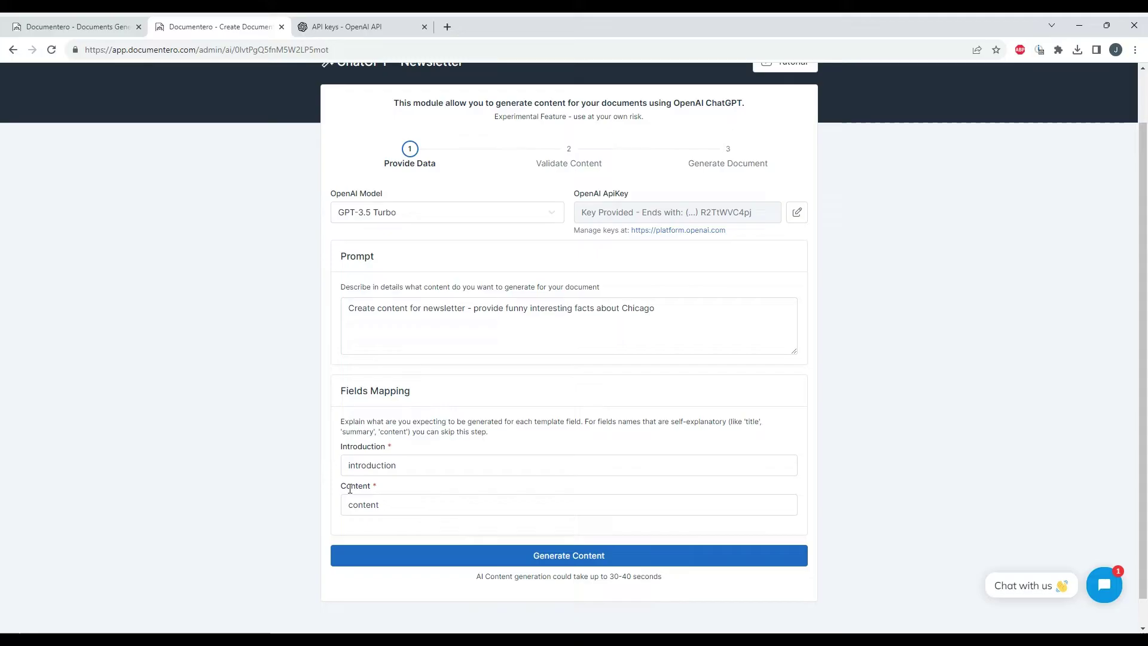
click(374, 507)
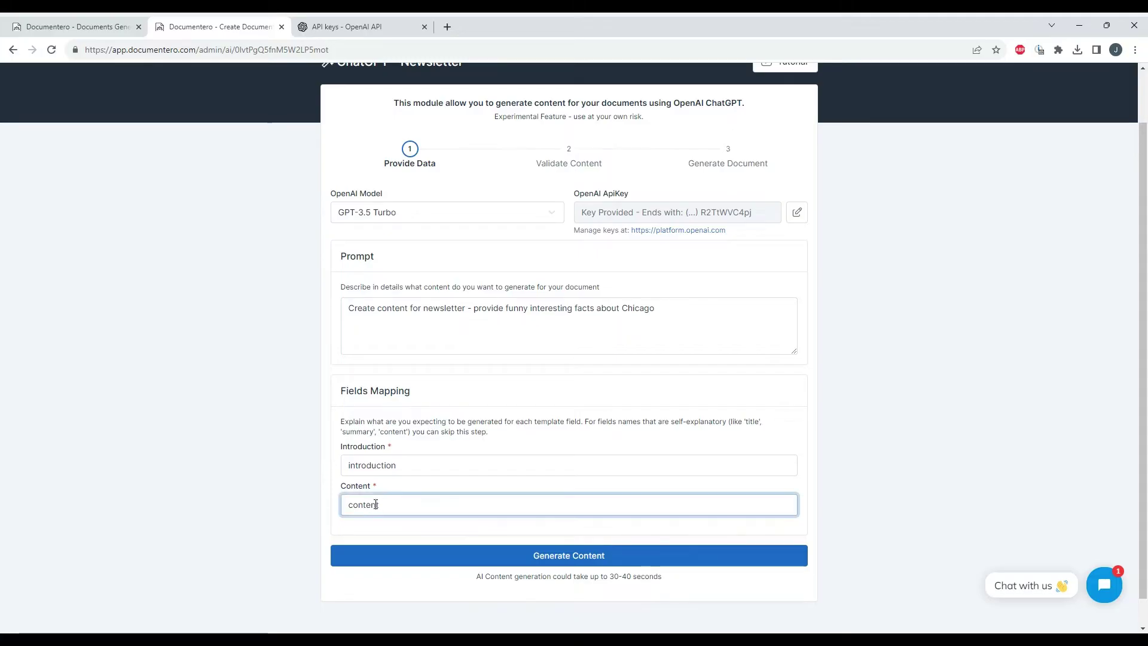
click(453, 493)
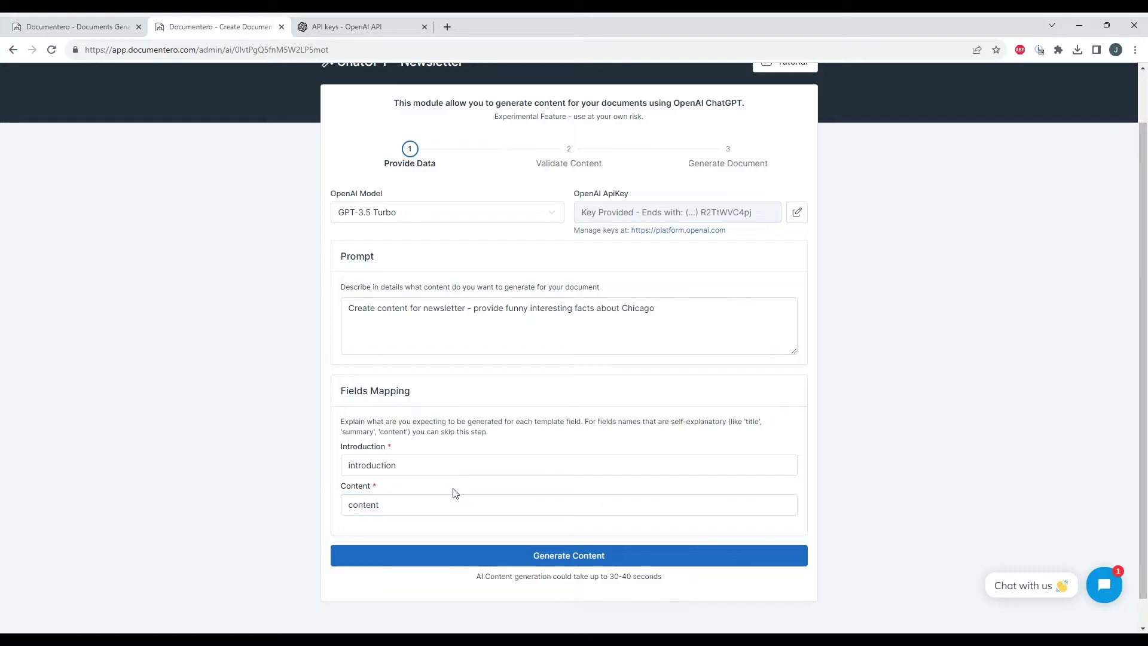
Step: Generate the newsletter content from the prompt and reach the Validate Content review step
click(575, 564)
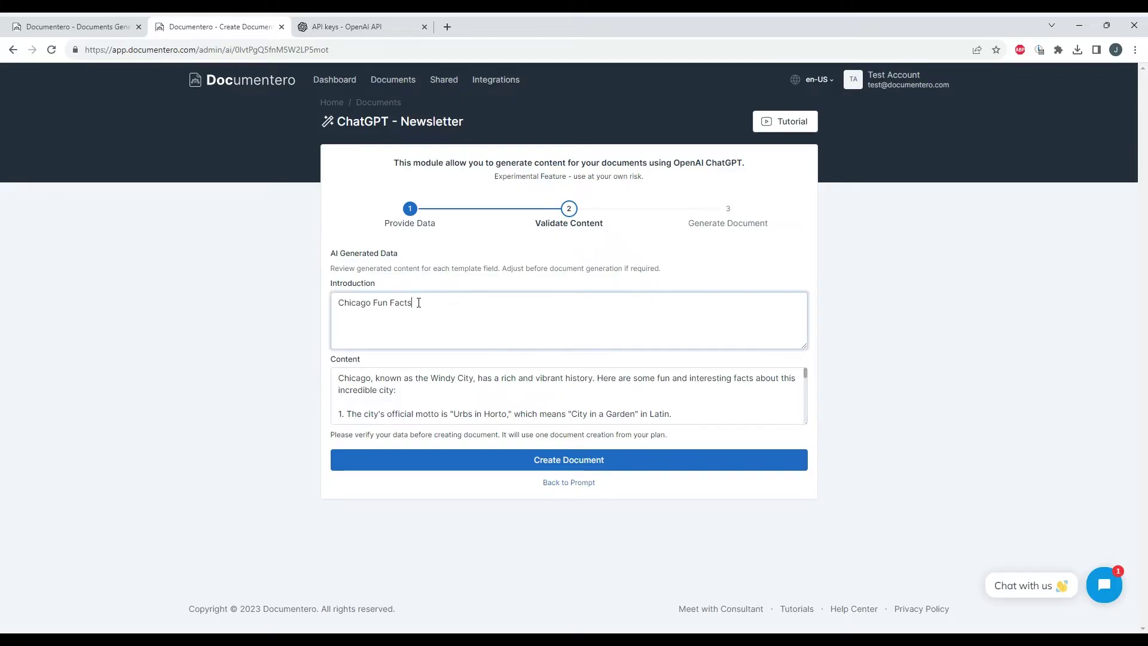
Step: Delete fact 10 about the Windy City nickname and enlarge the Content box to review facts 5–9
drag(418, 302, 330, 299)
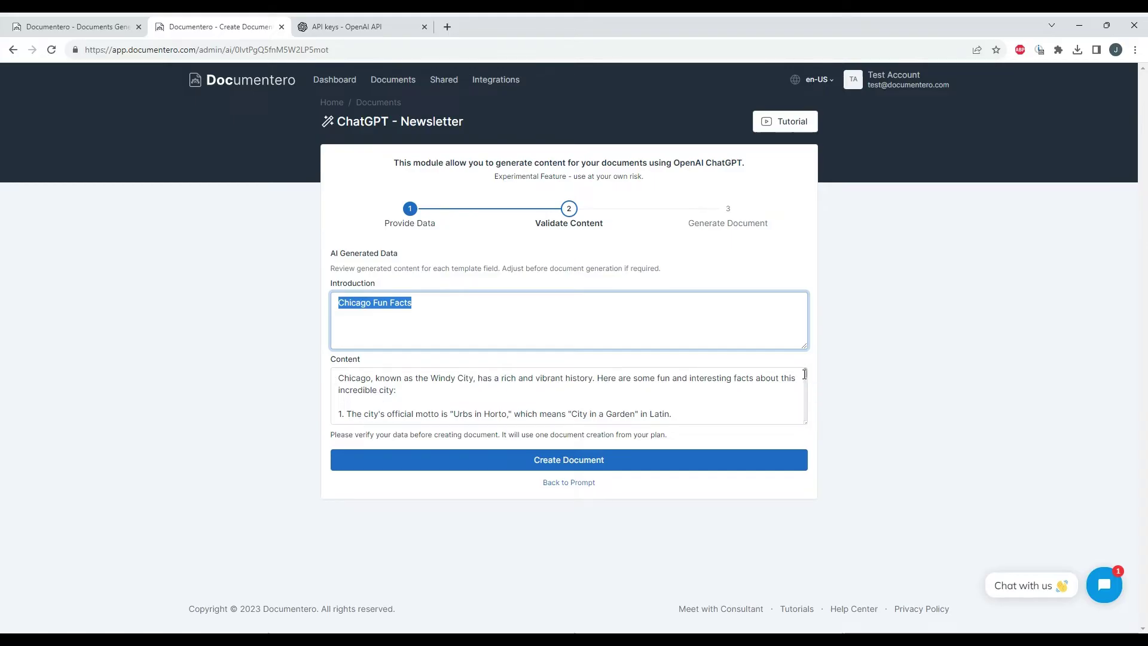
scroll(804, 373, down, 2)
scroll(636, 402, down, 1)
scroll(492, 402, up, 3)
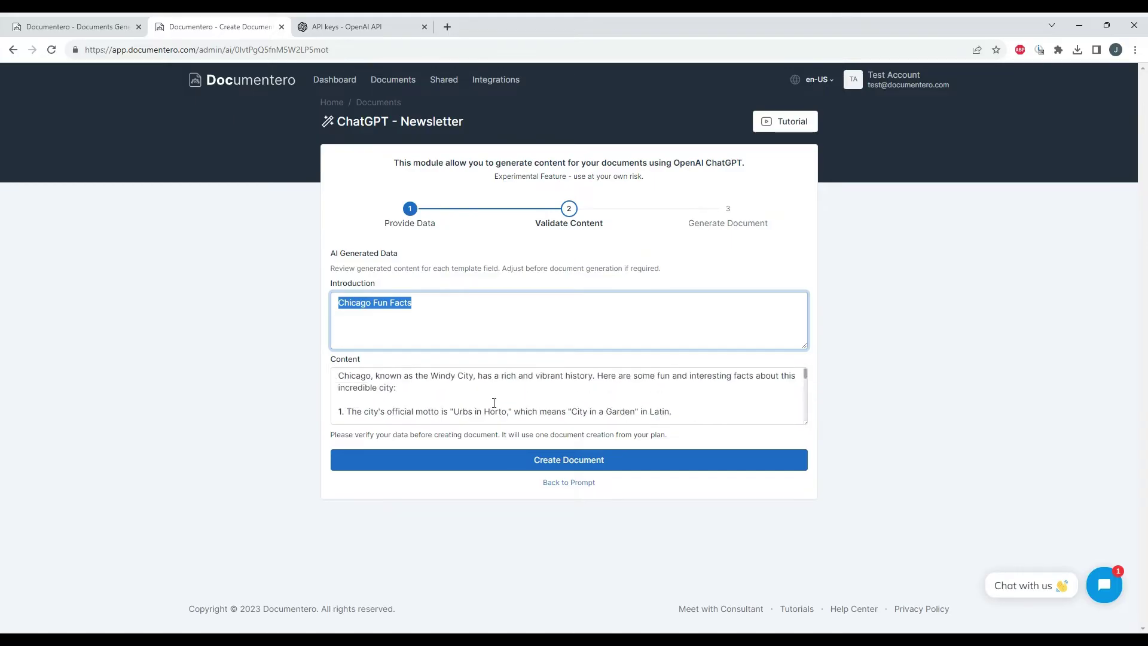
scroll(493, 403, down, 5)
scroll(493, 403, down, 2)
scroll(494, 404, down, 2)
scroll(493, 404, up, 2)
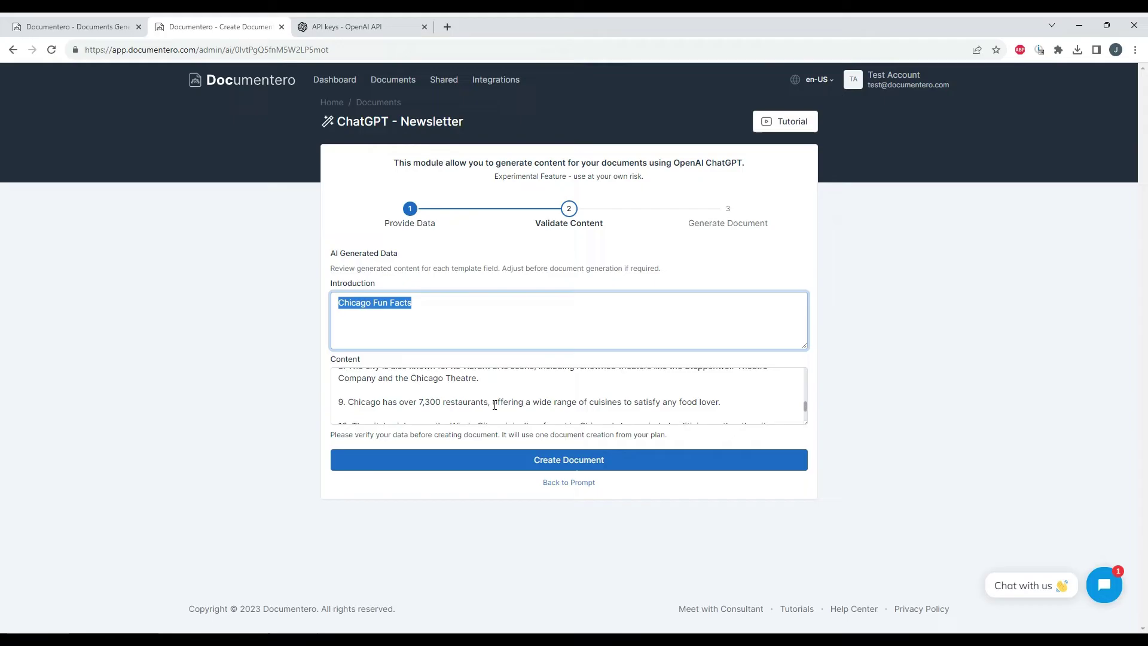
scroll(494, 406, down, 2)
scroll(494, 404, up, 2)
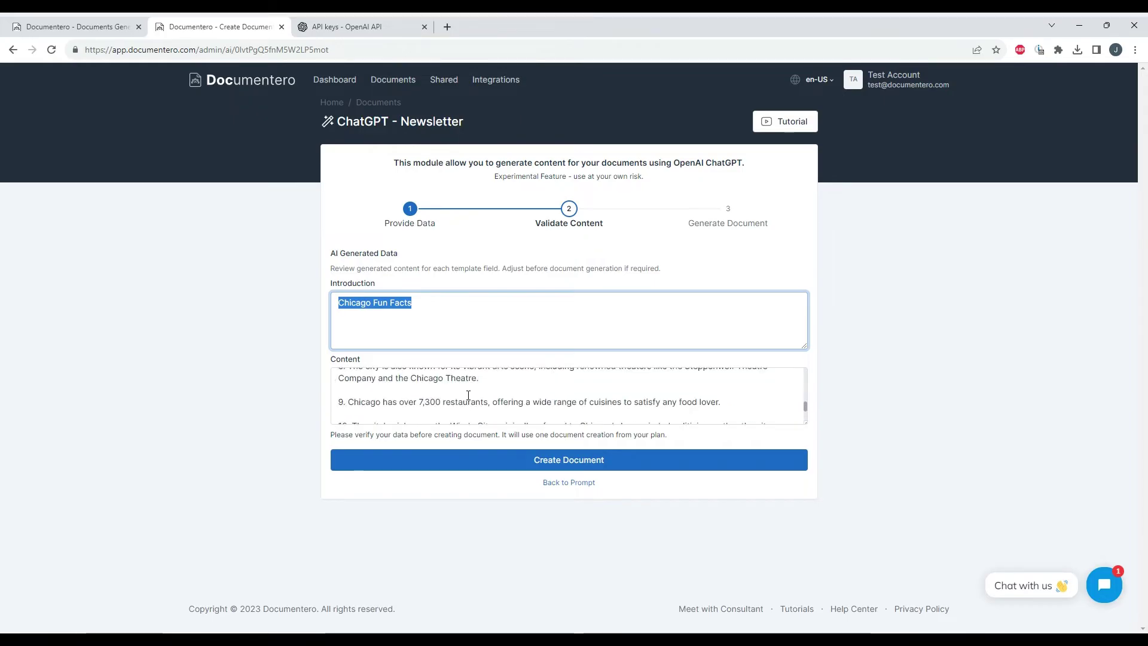
scroll(469, 395, down, 2)
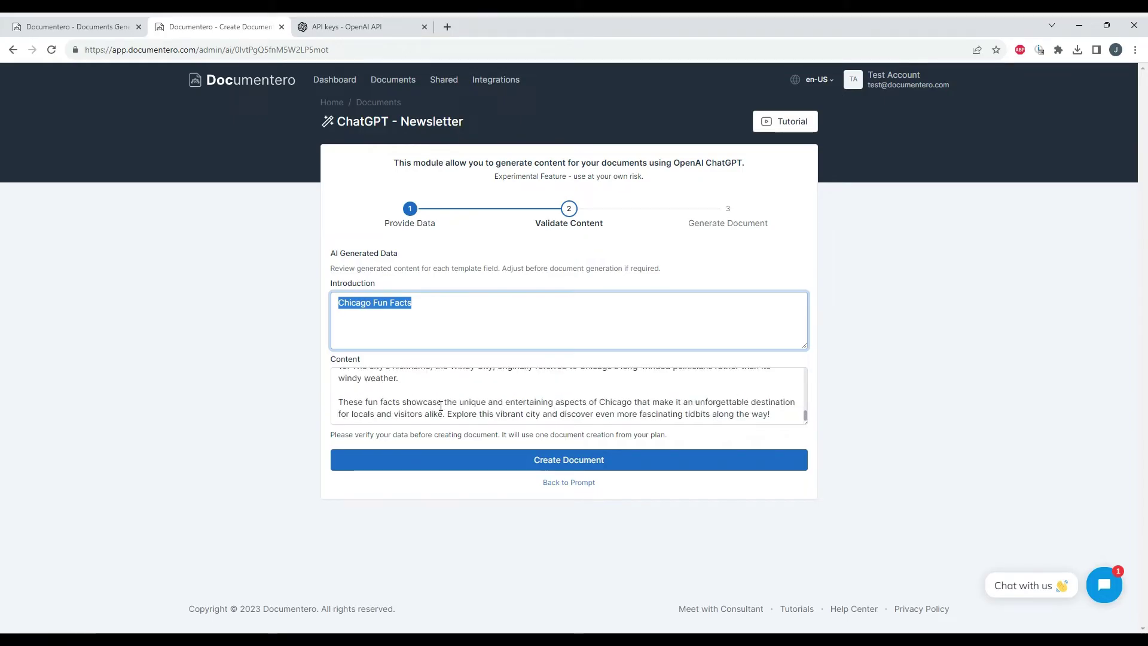
scroll(440, 406, up, 2)
scroll(439, 406, down, 2)
scroll(433, 404, up, 2)
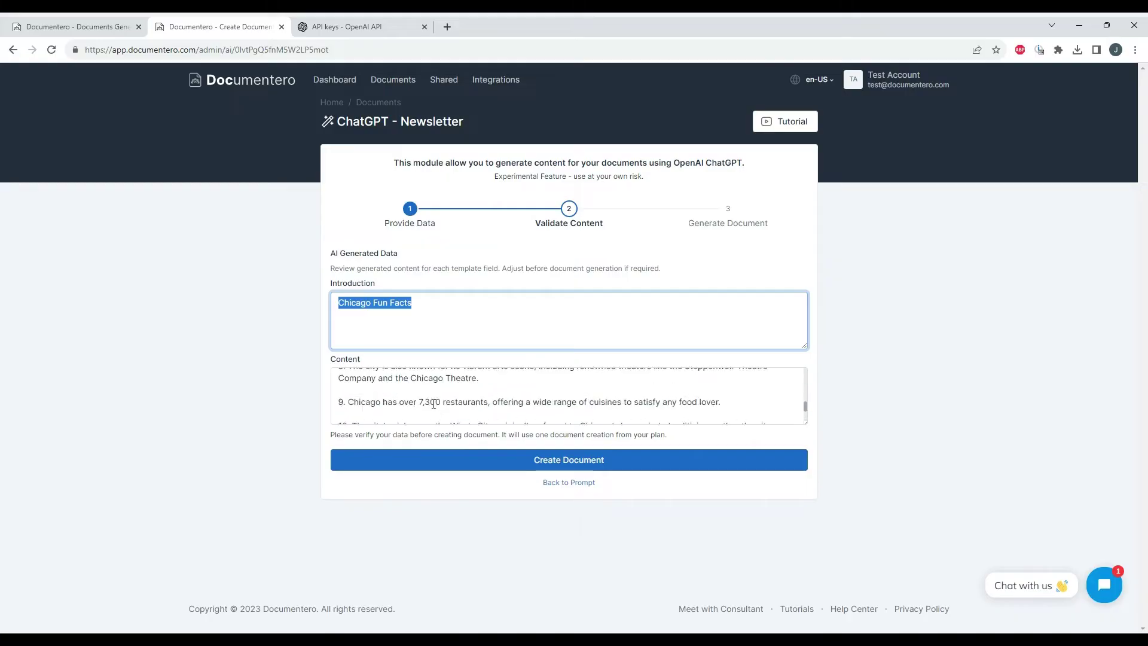
scroll(433, 405, down, 2)
drag(419, 378, 323, 409)
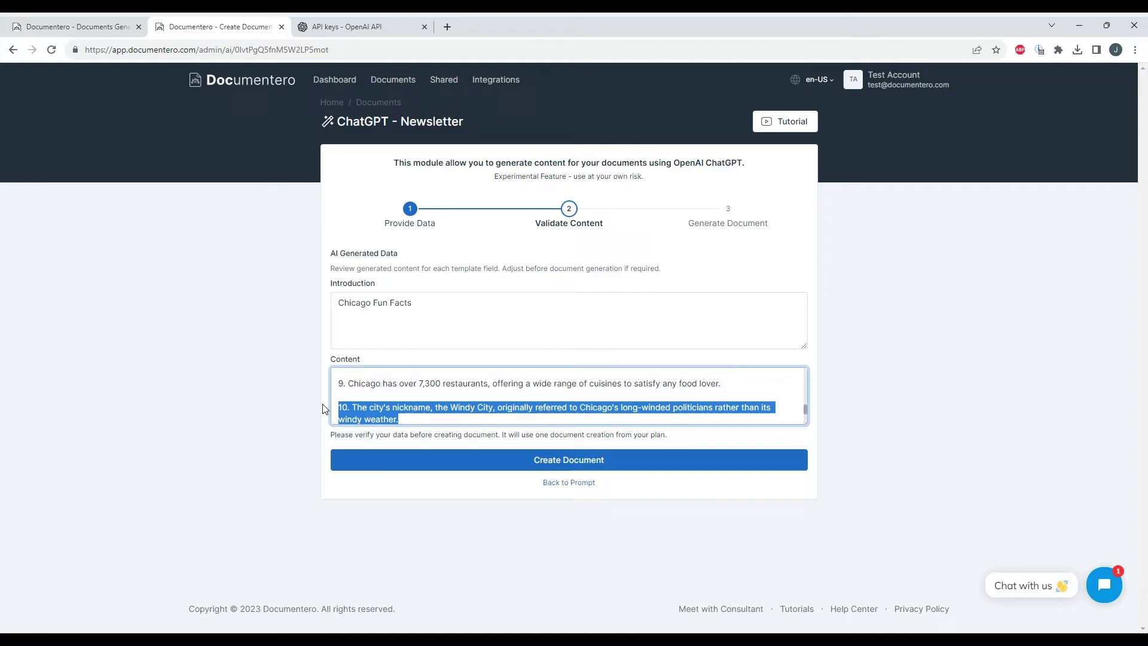
key(BackSpace)
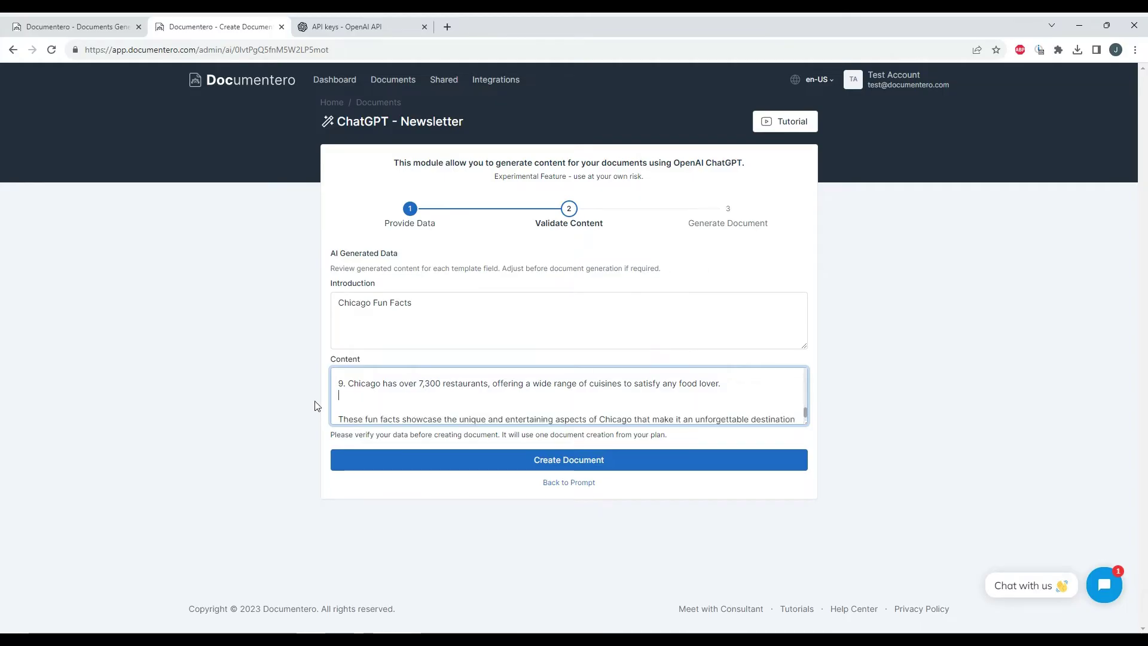
key(BackSpace)
key(BackSpace)
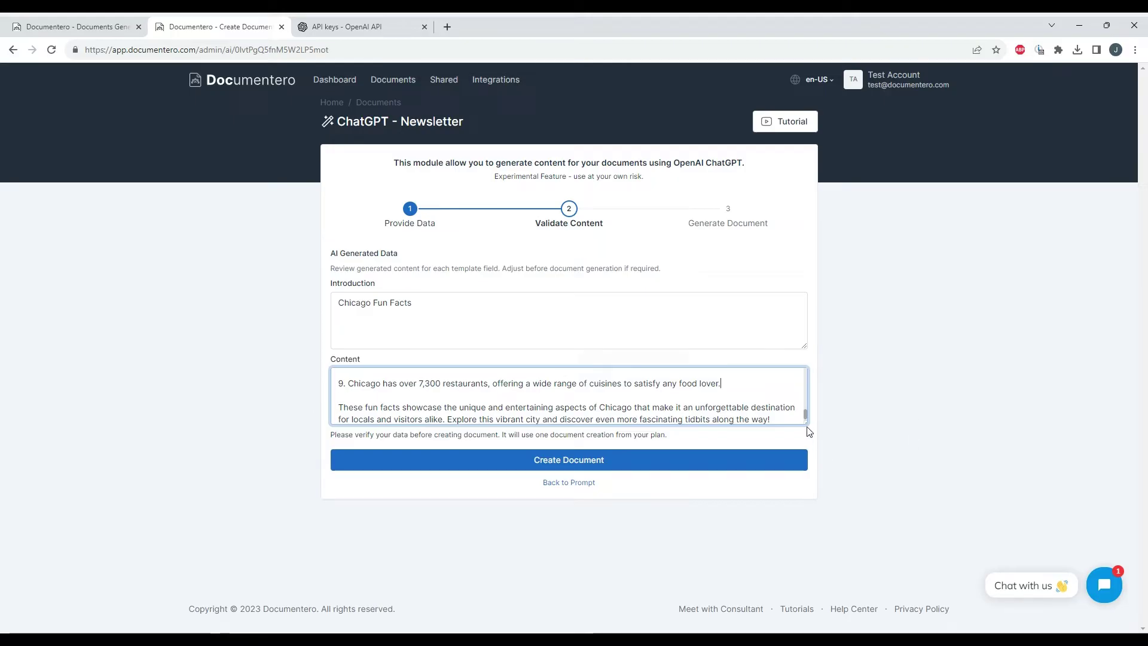
drag(806, 430, 781, 543)
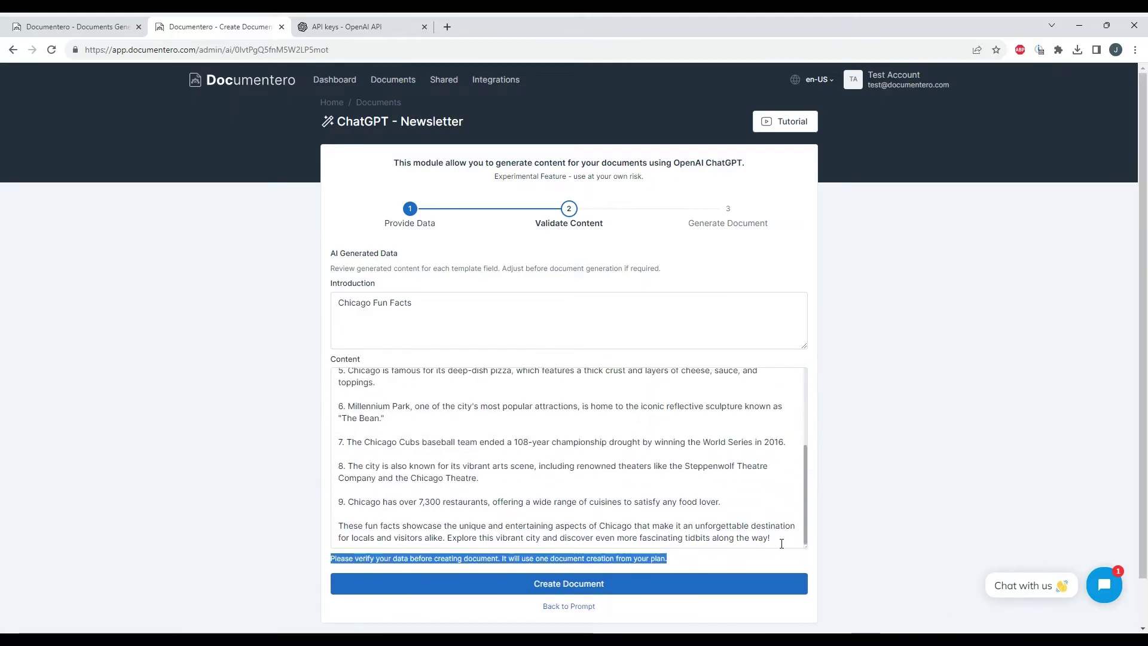
scroll(781, 543, down, 1)
click(571, 485)
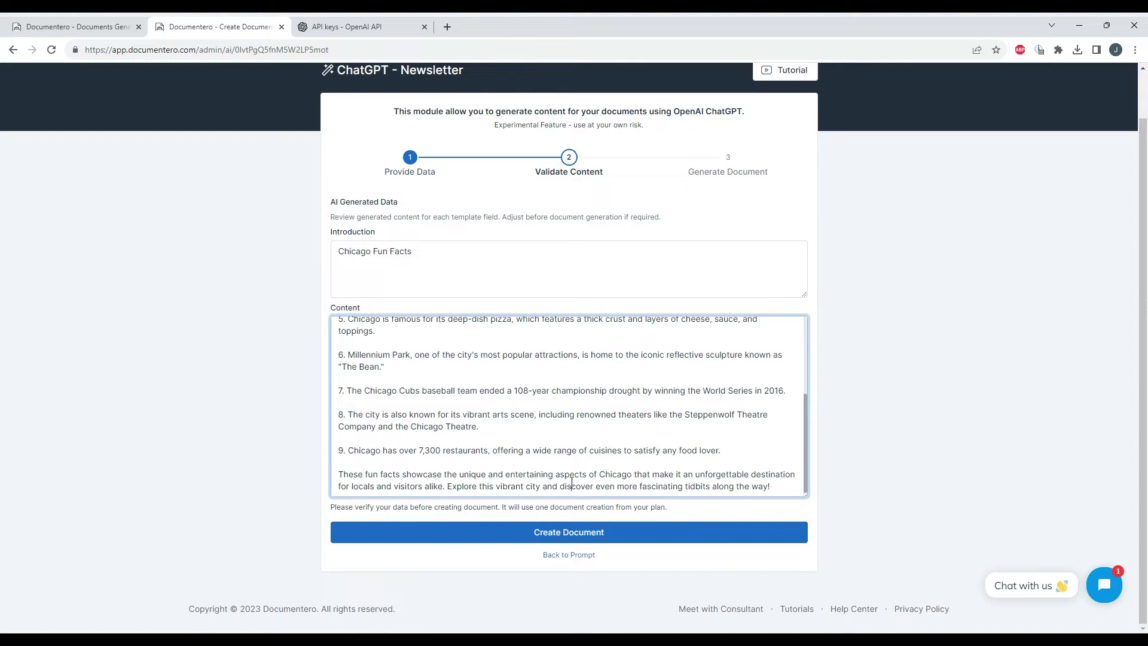
Step: Create the Chicago Fun Facts newsletter, download the .docx and open it in Word
click(582, 539)
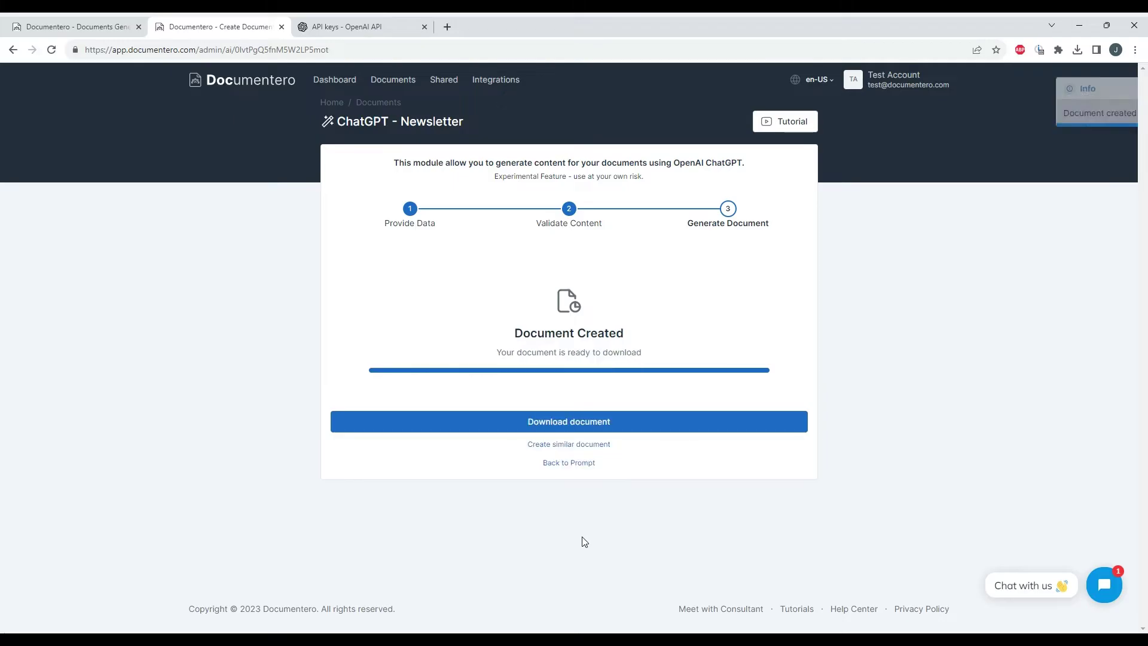
click(599, 435)
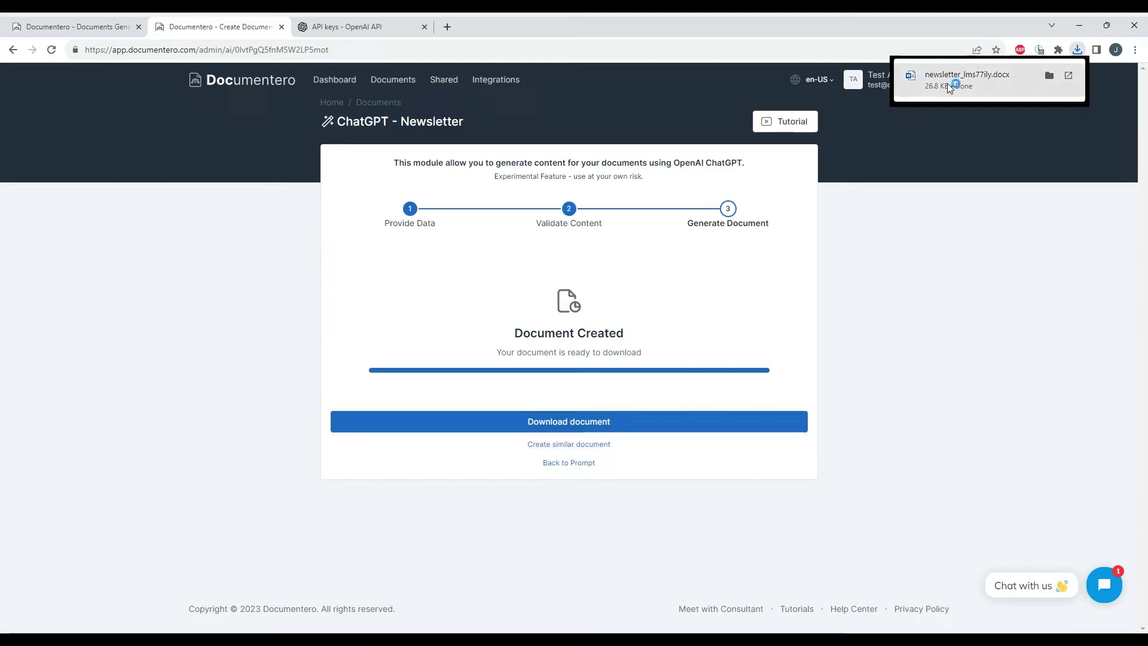
click(947, 84)
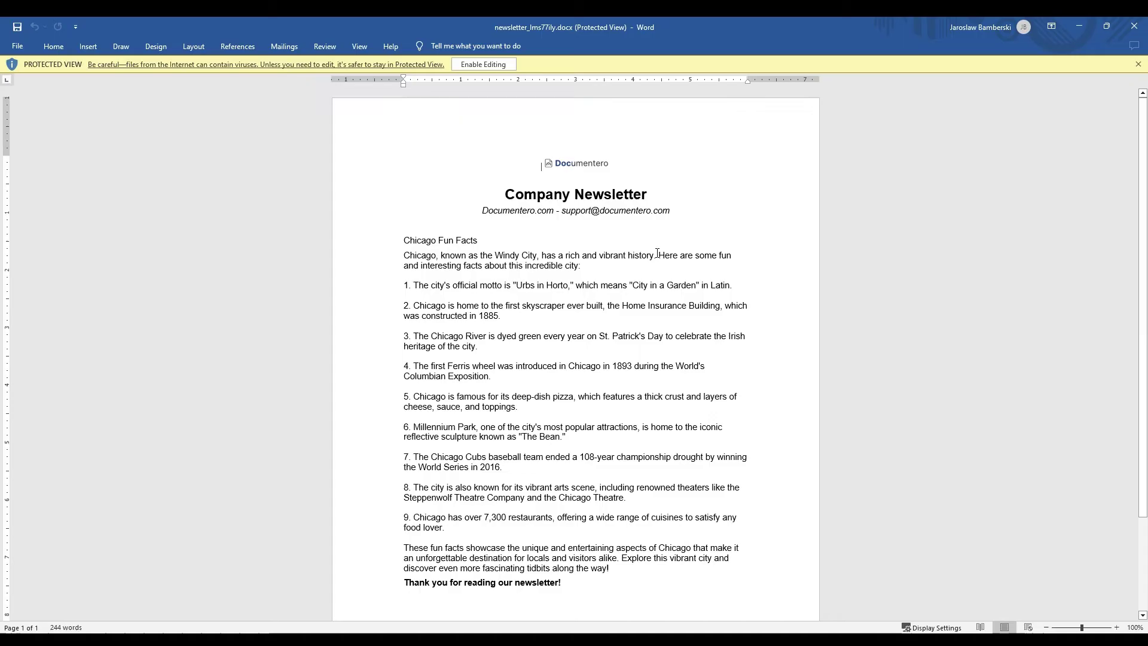
scroll(658, 154, down, 1)
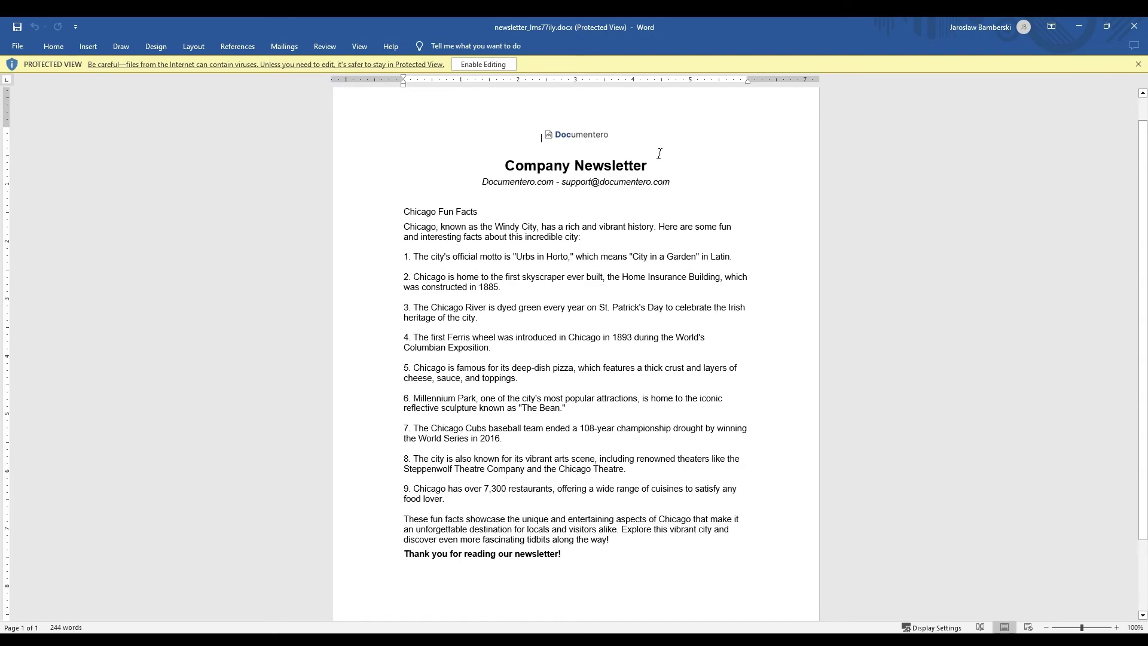
scroll(660, 154, down, 2)
scroll(660, 155, down, 1)
scroll(660, 155, up, 3)
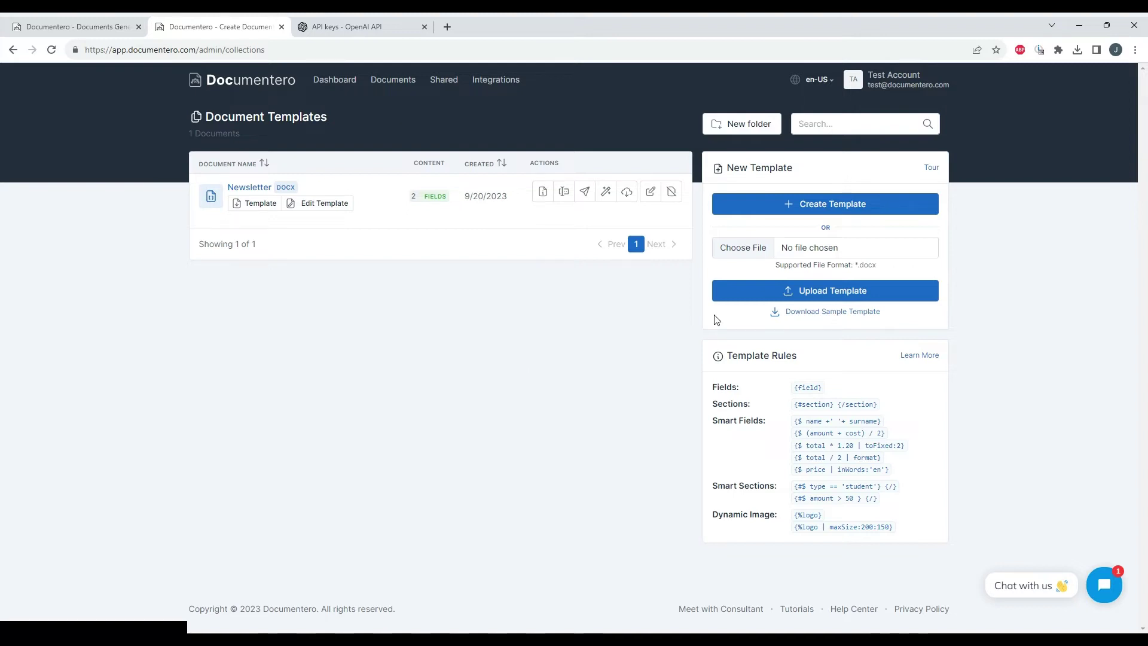
Step: Start a new template and load the Sample Article starter layout into the editor
click(851, 212)
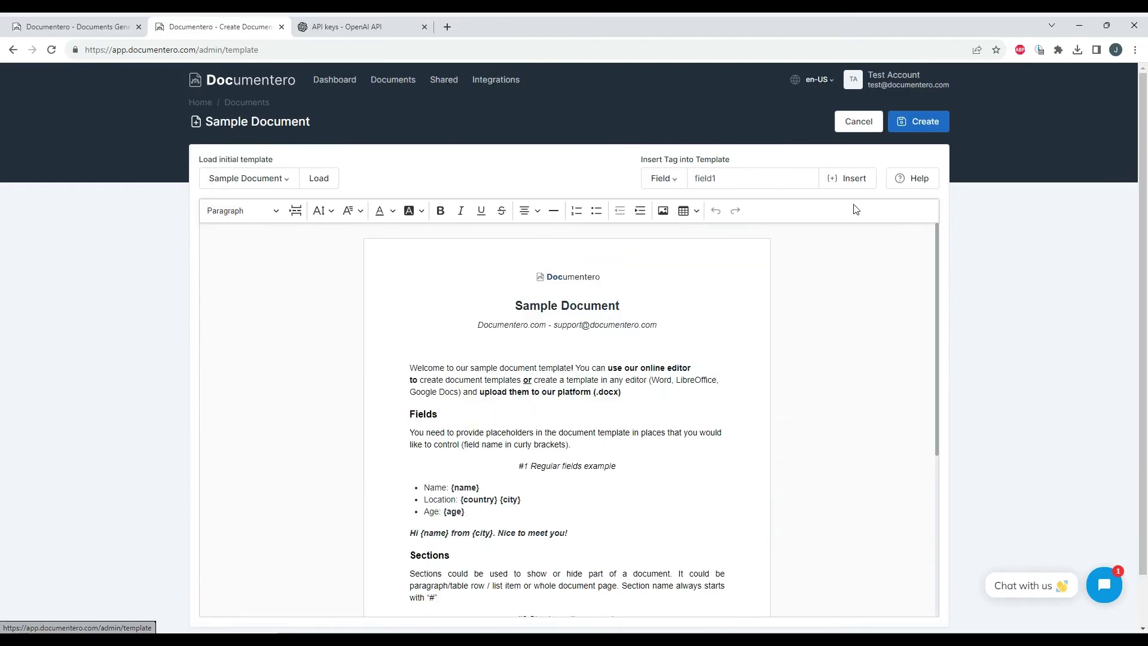
click(287, 180)
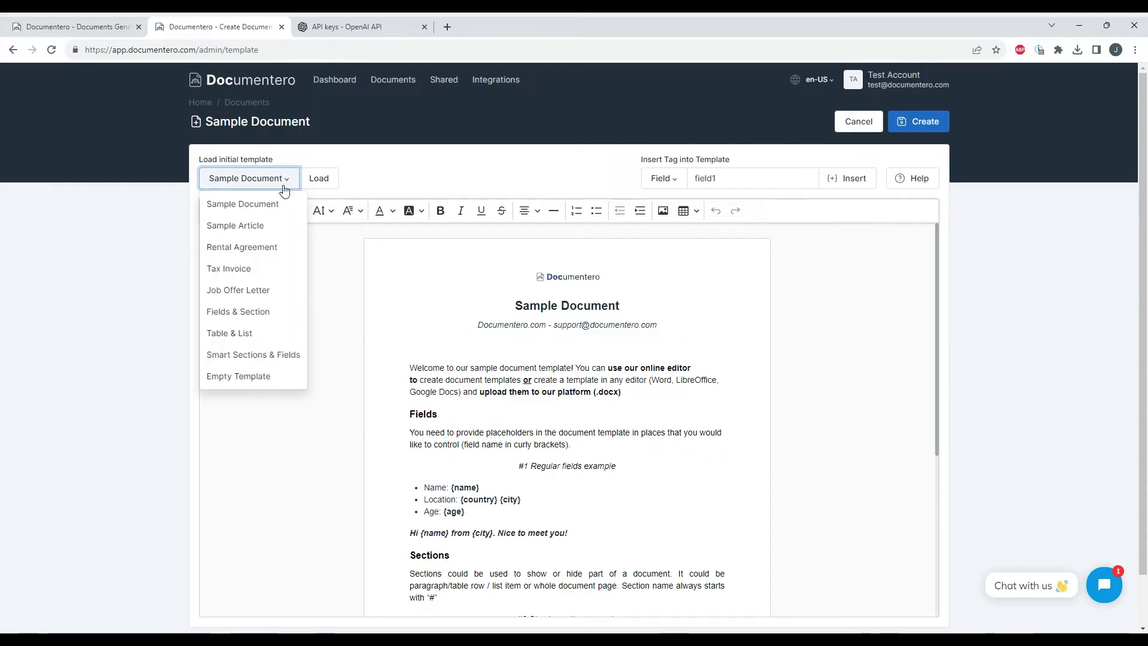
click(272, 232)
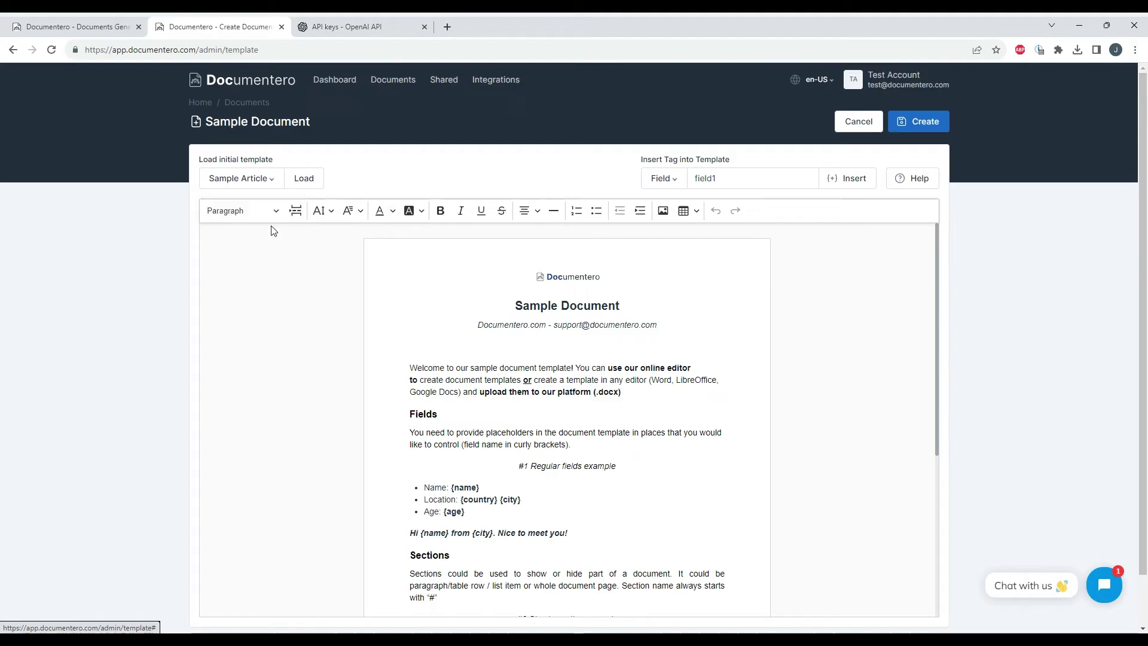
click(310, 179)
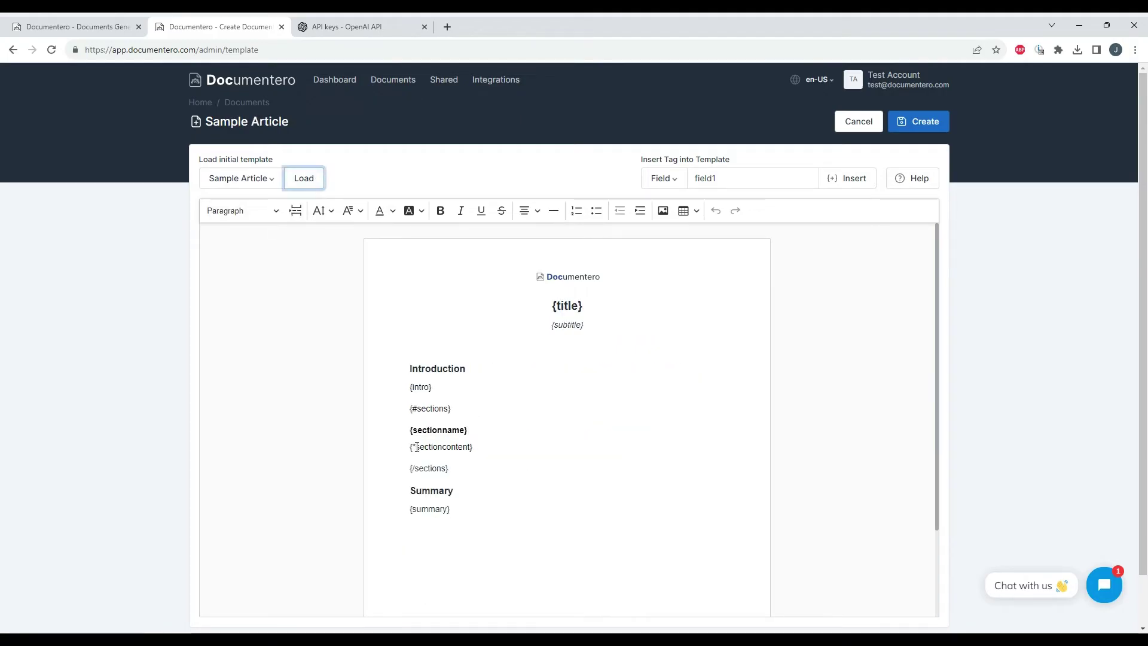
click(417, 446)
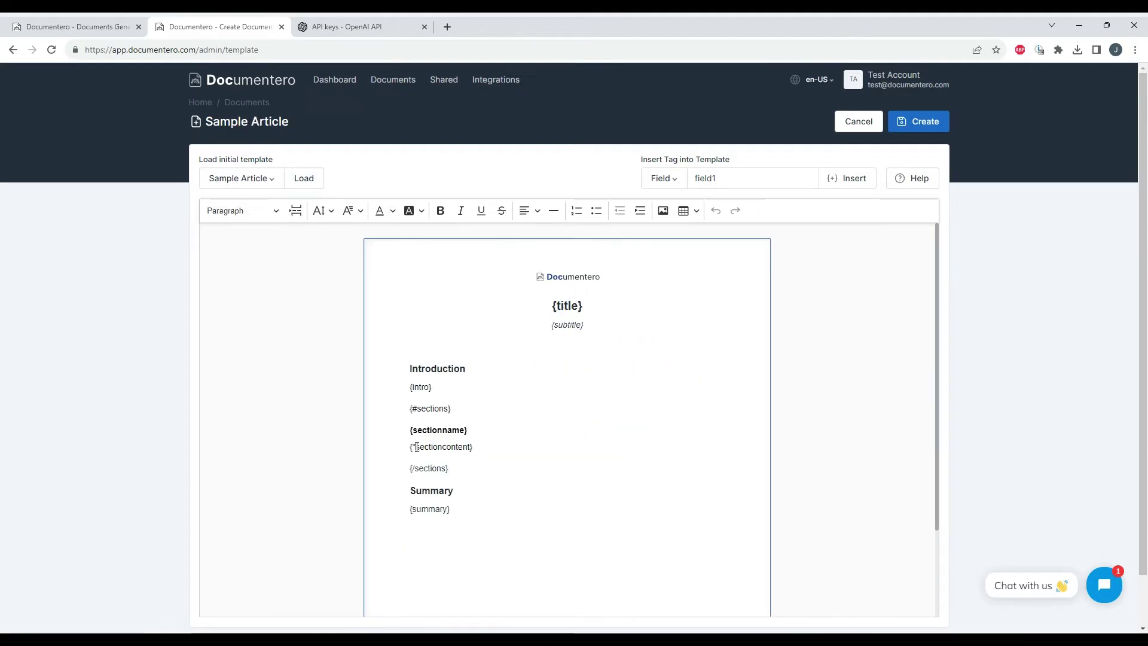
click(598, 353)
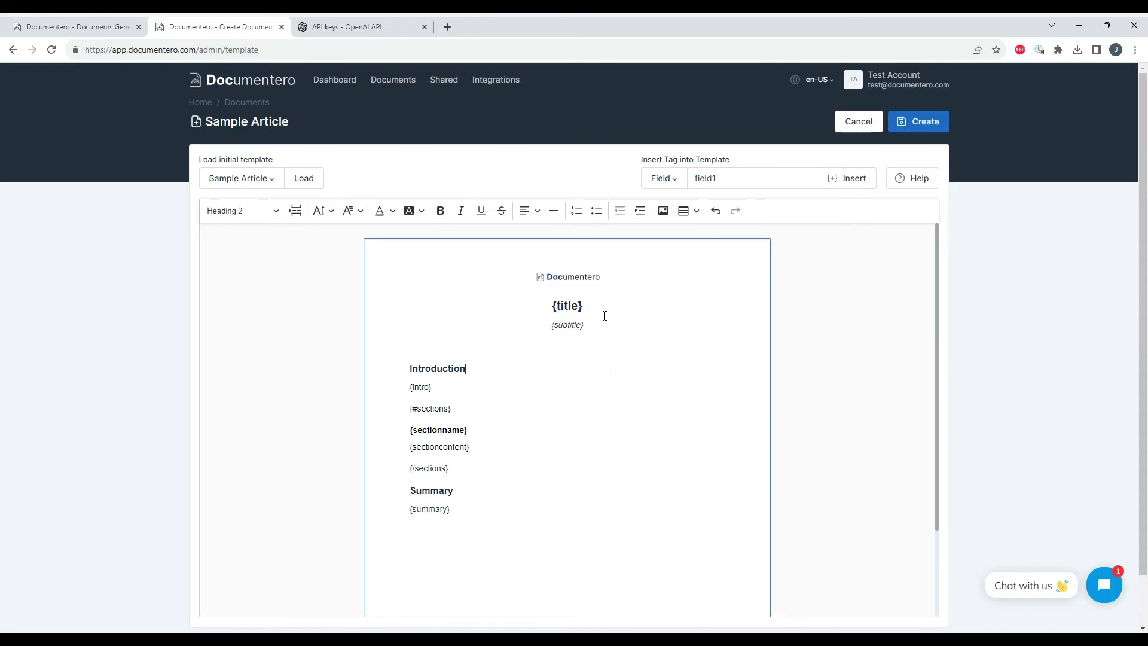
mouse_move(598, 305)
mouse_down()
mouse_move(519, 306)
mouse_move(598, 325)
mouse_up()
click(476, 421)
drag(433, 387, 389, 388)
click(402, 408)
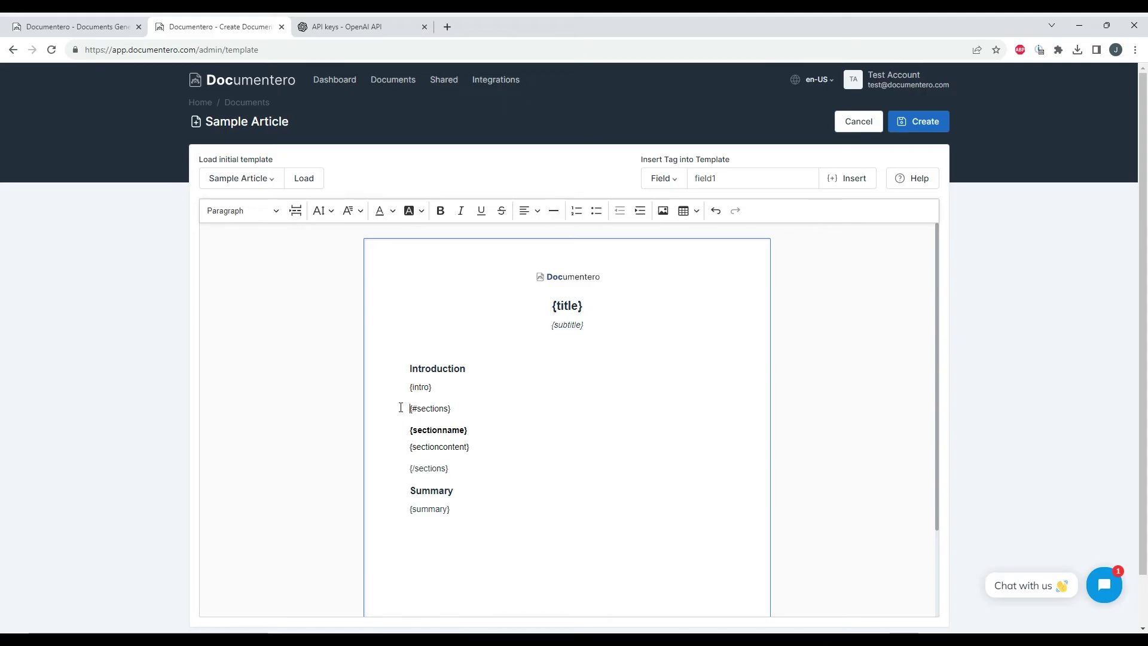
drag(401, 409, 477, 464)
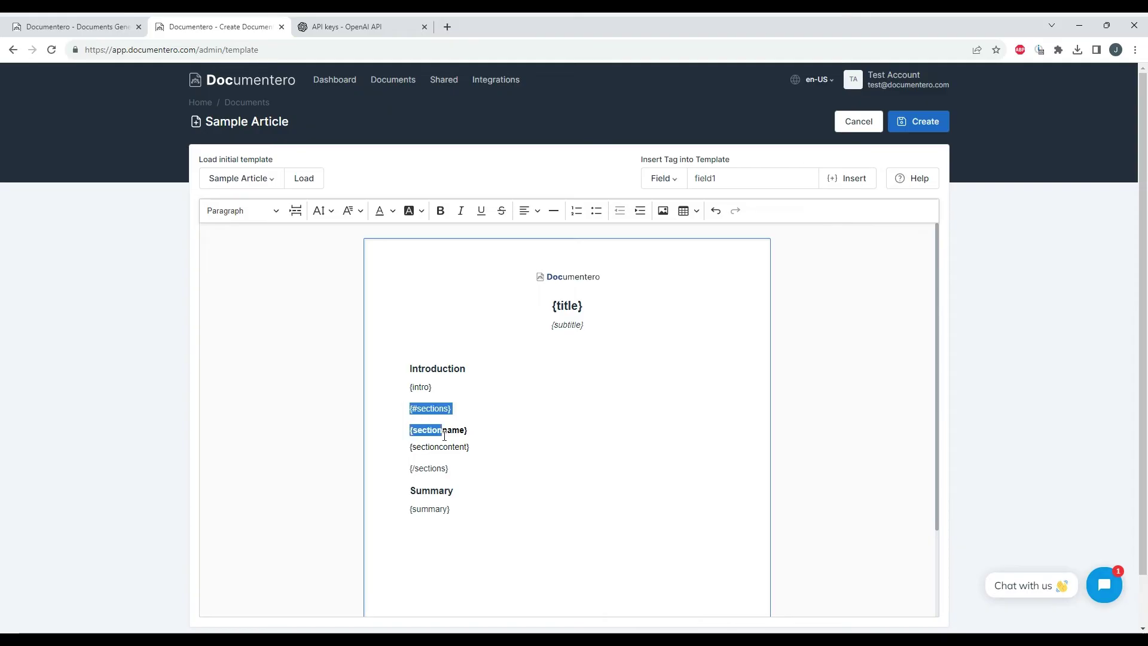
click(475, 465)
mouse_move(474, 464)
mouse_down()
mouse_move(392, 428)
mouse_move(386, 409)
mouse_up()
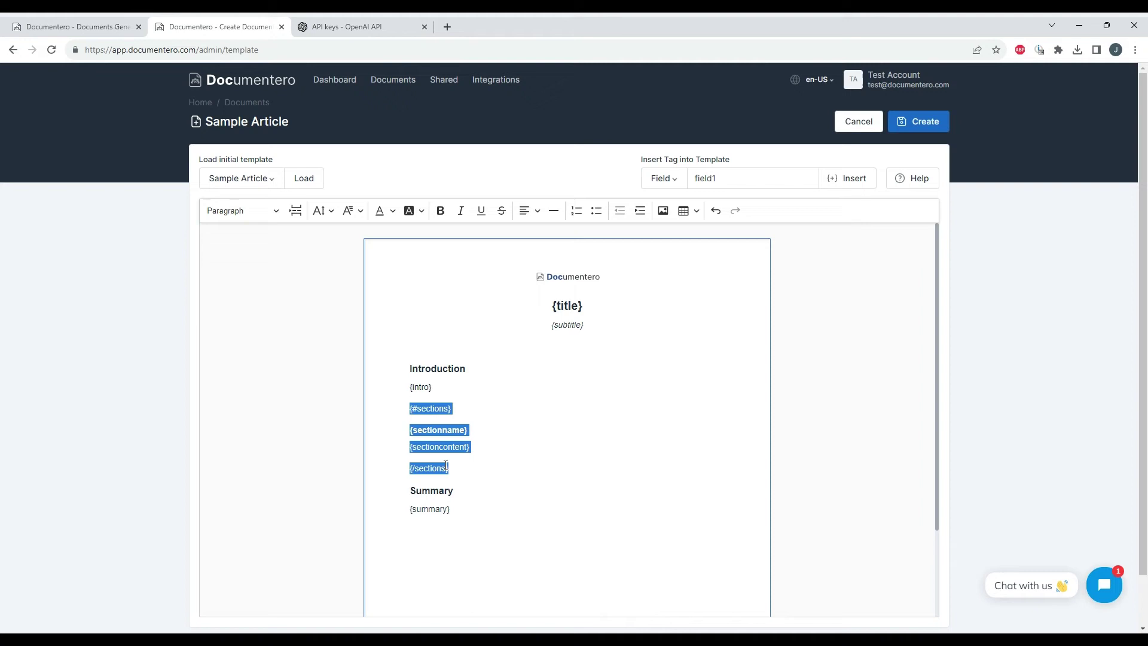
click(474, 451)
drag(484, 430, 354, 437)
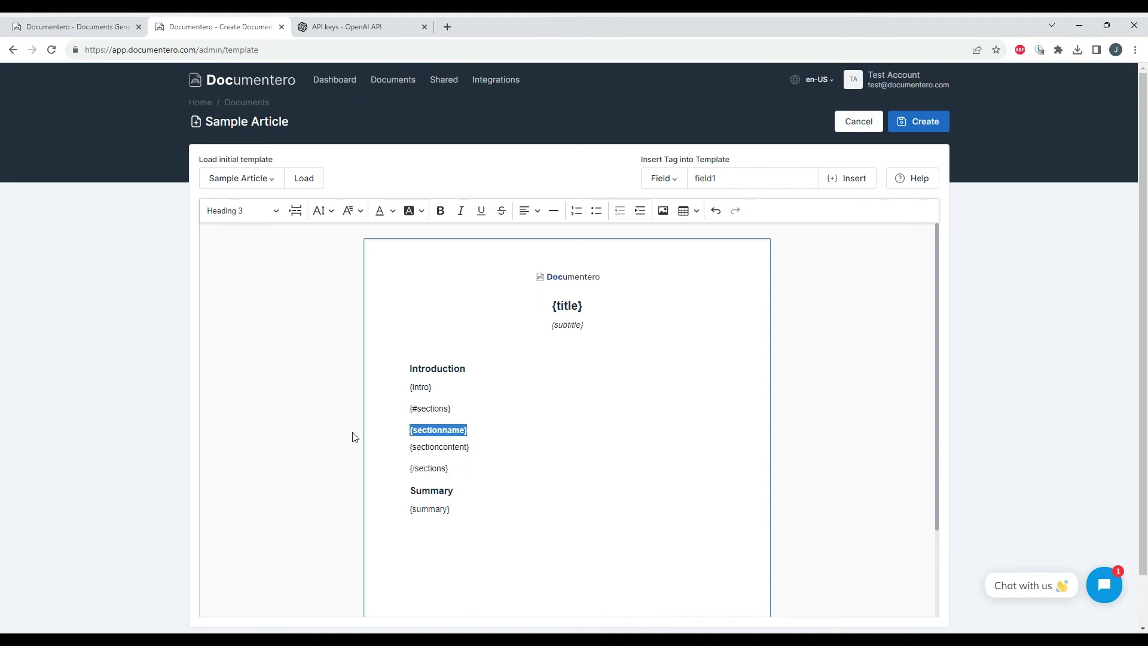
drag(510, 454, 329, 443)
click(513, 458)
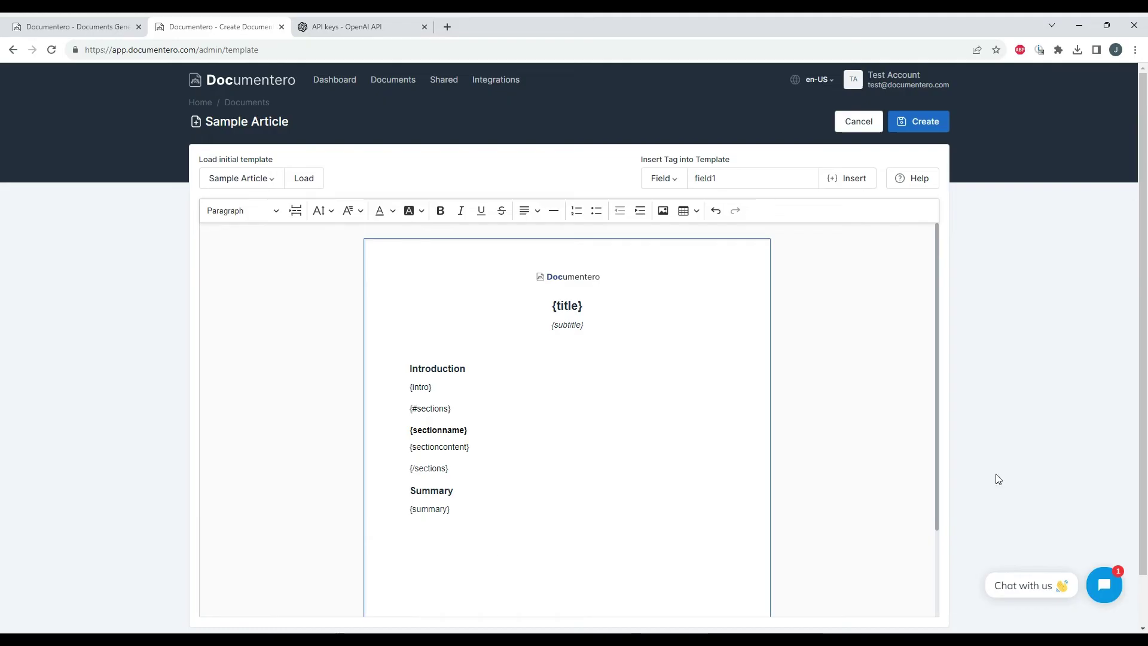
Step: Save the Sample Article template, then set its output format to PDF in the overview
click(919, 130)
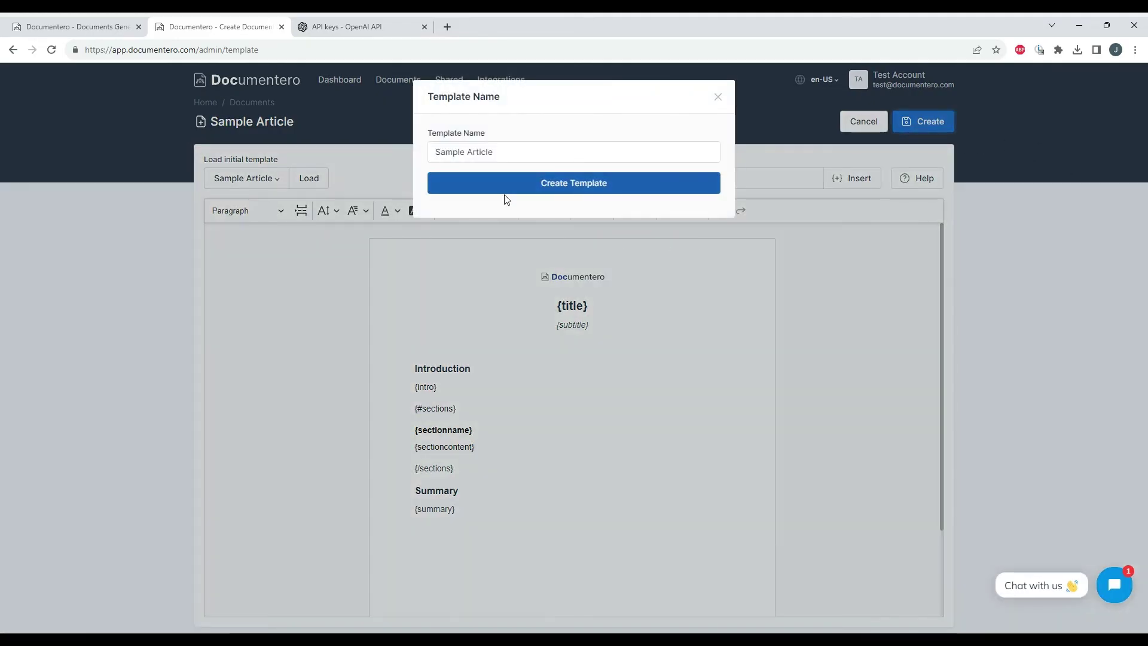
click(578, 190)
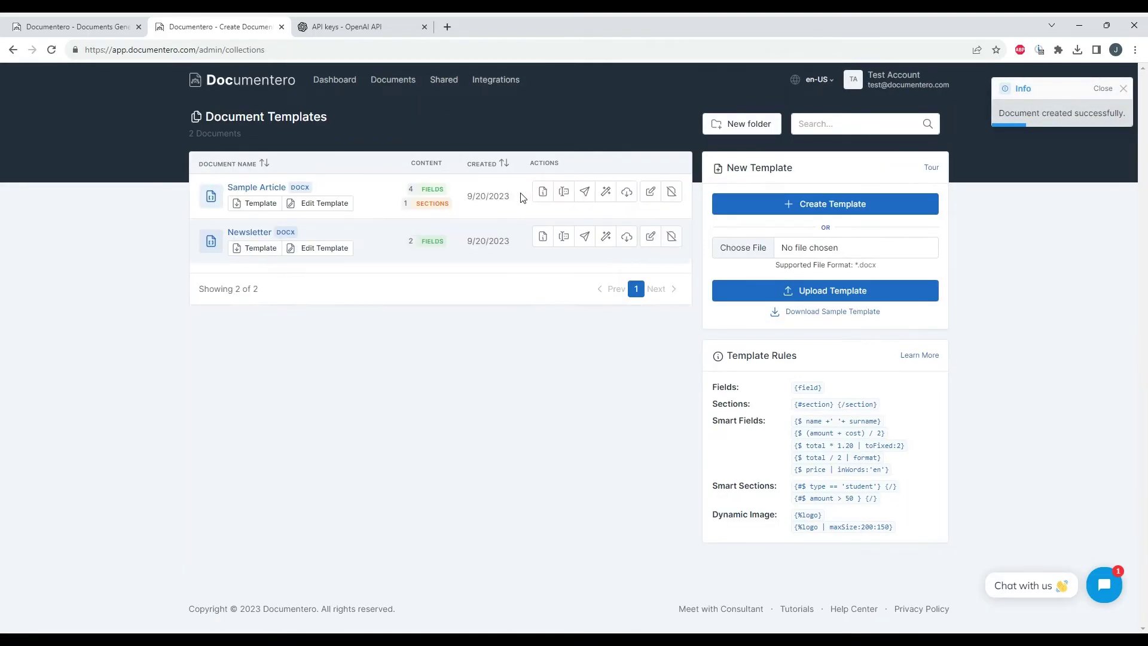
click(257, 188)
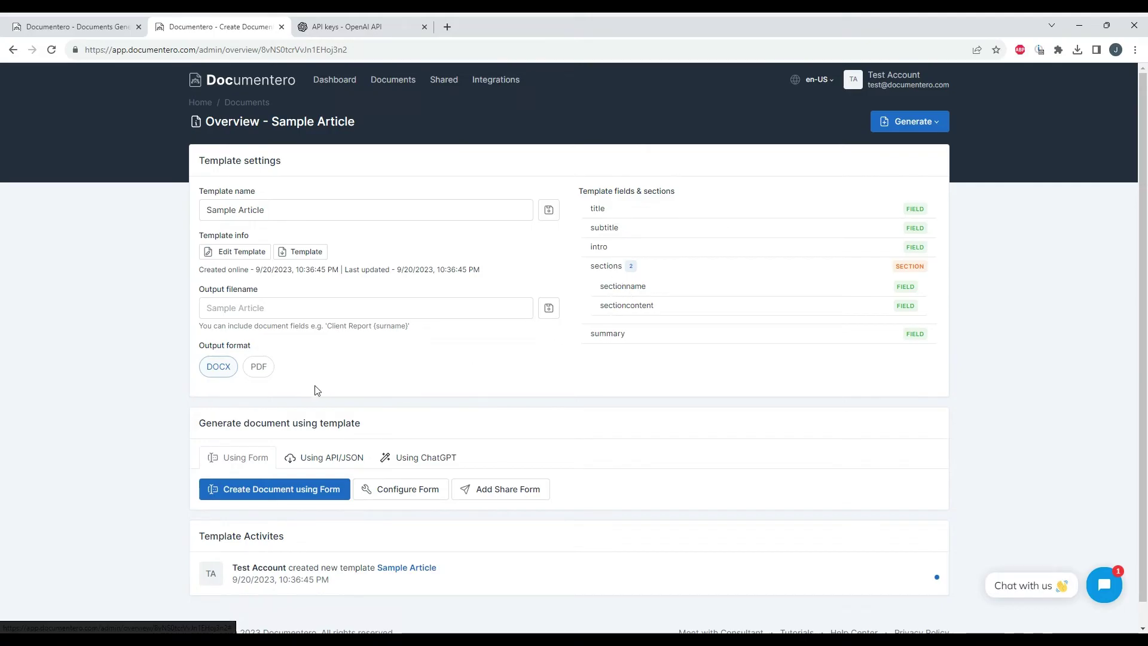
click(265, 374)
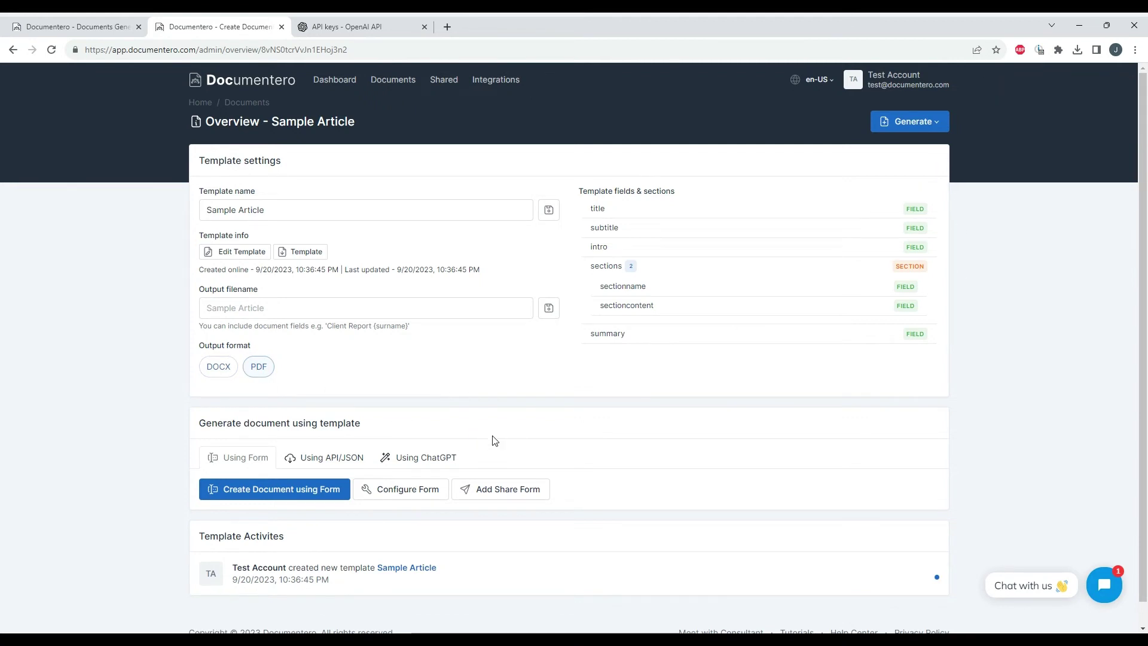
click(933, 123)
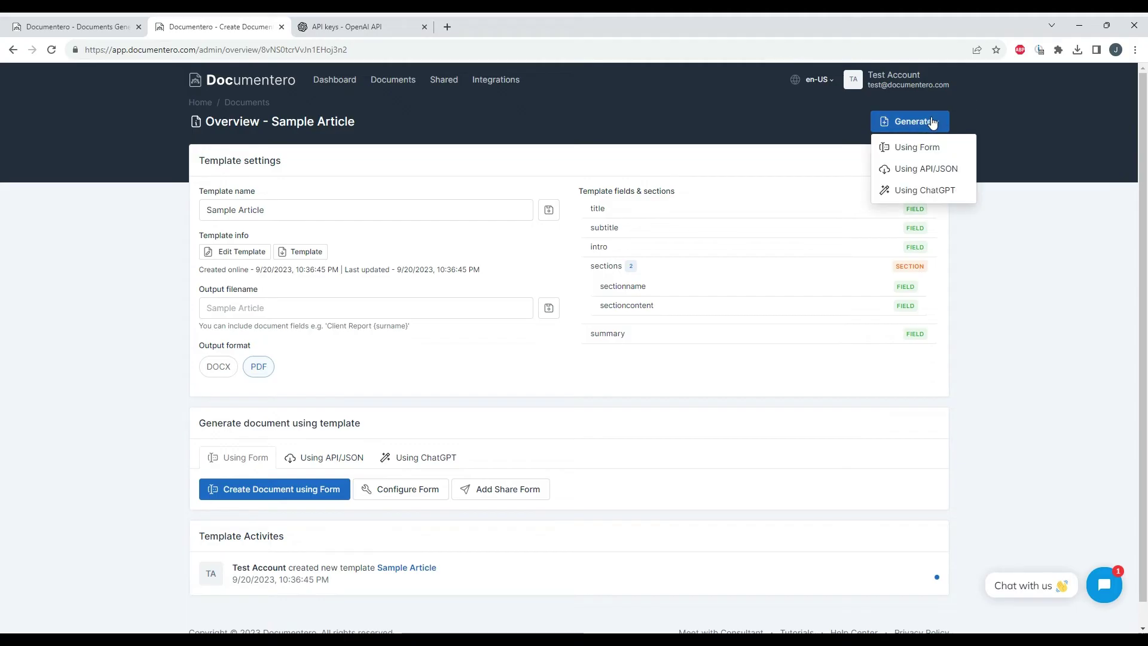
Step: Start ChatGPT generation with a prompt about comparing car fleet tracking devices, default mappings kept
click(942, 192)
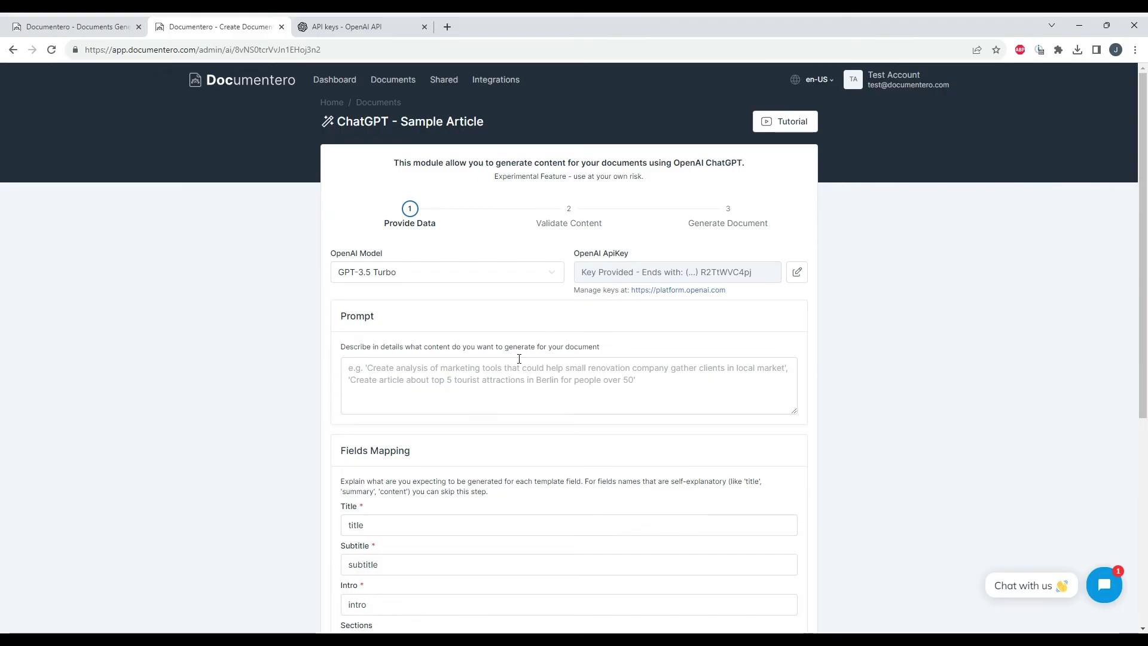
scroll(472, 428, down, 1)
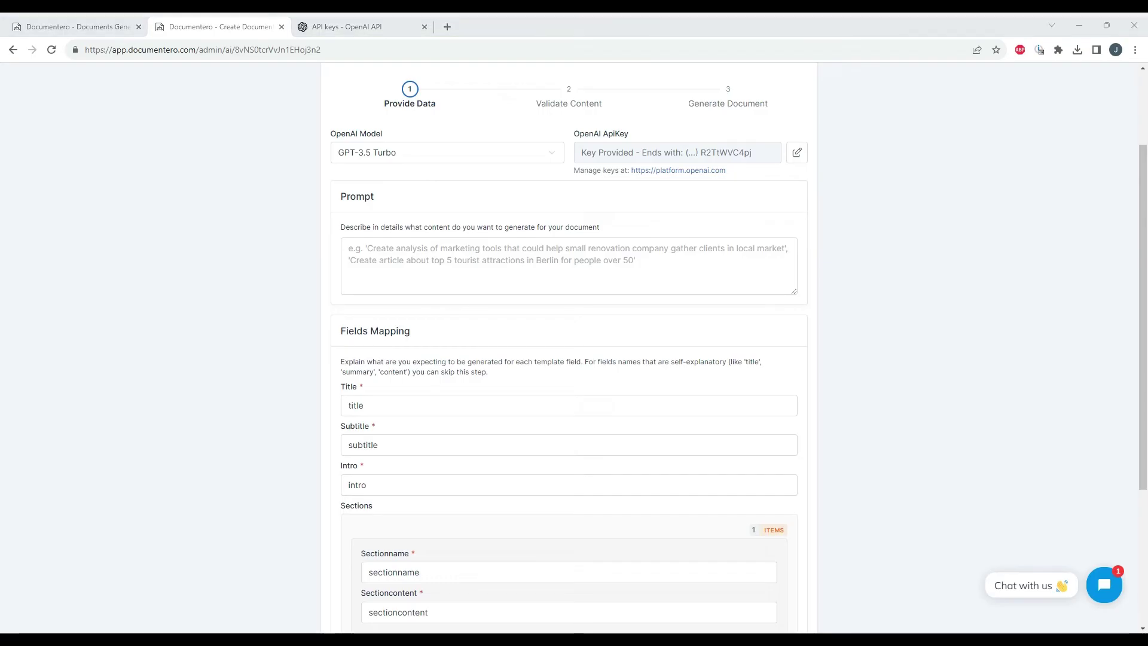
click(532, 256)
text(Create an article that compares types of tracking devices for car fleets available on market.)
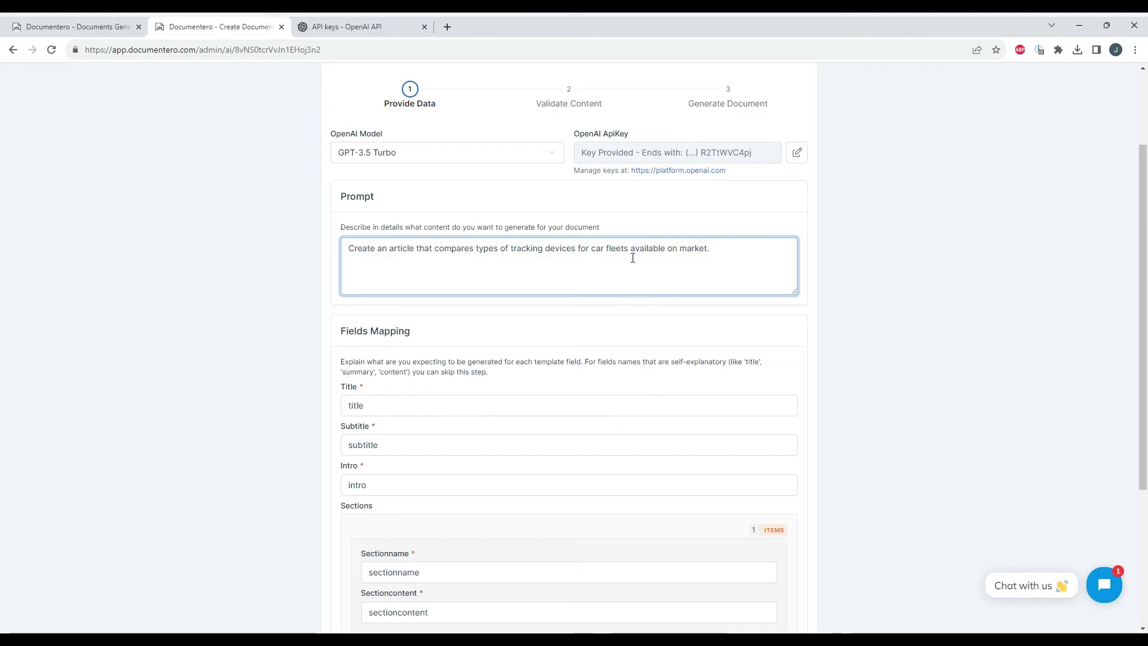
click(492, 329)
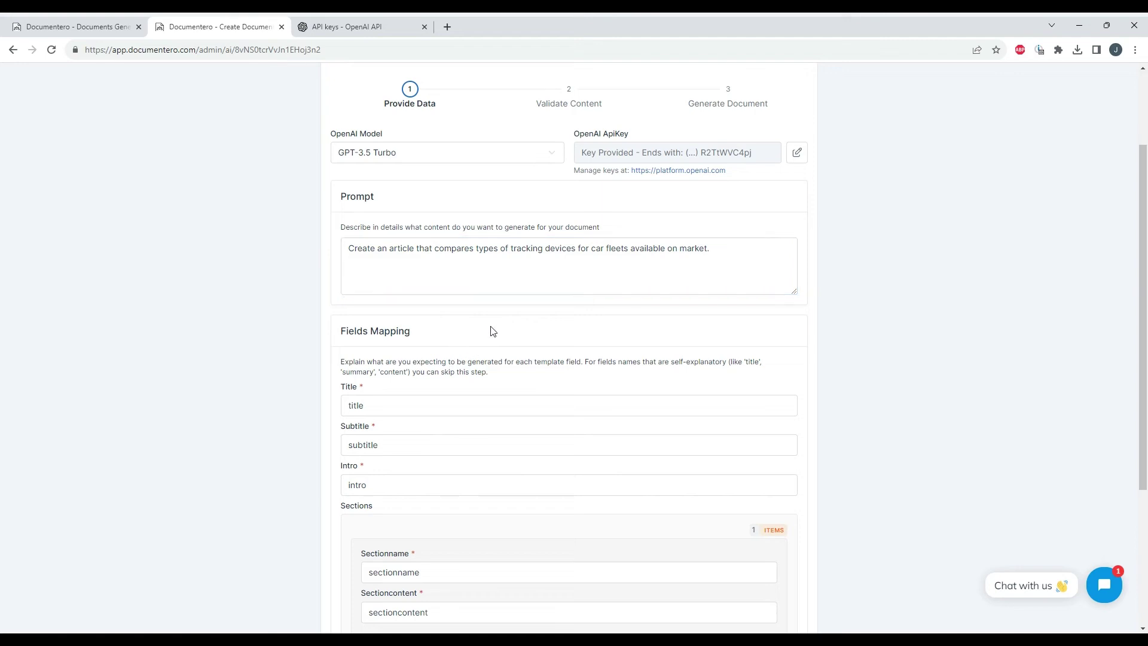
scroll(466, 341, down, 2)
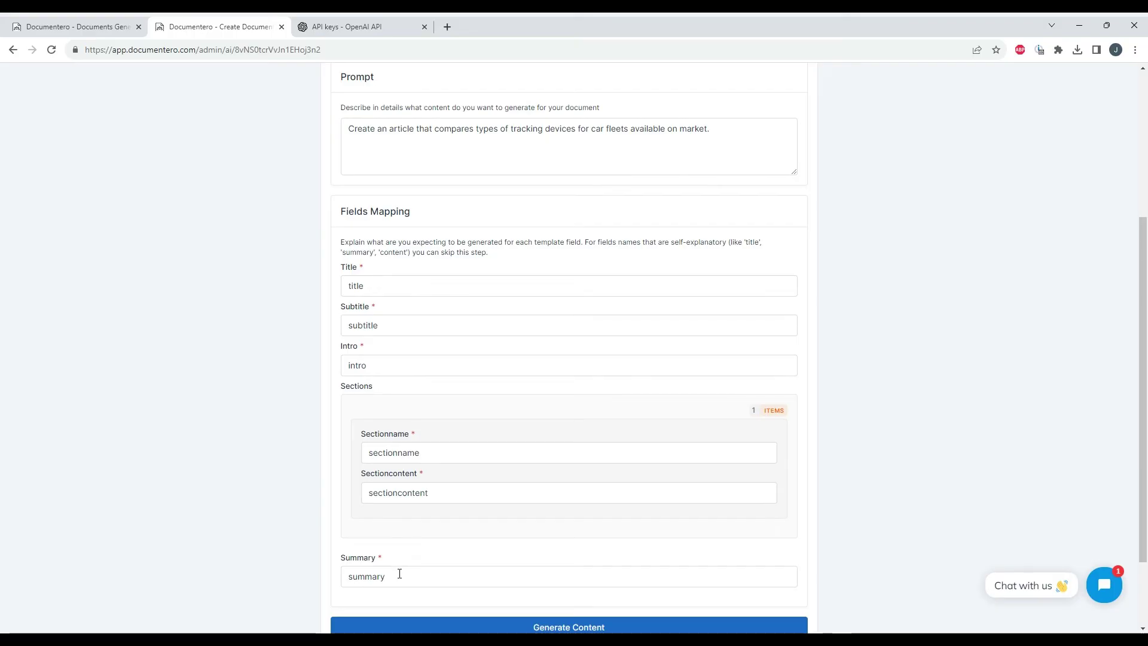
scroll(400, 571, down, 1)
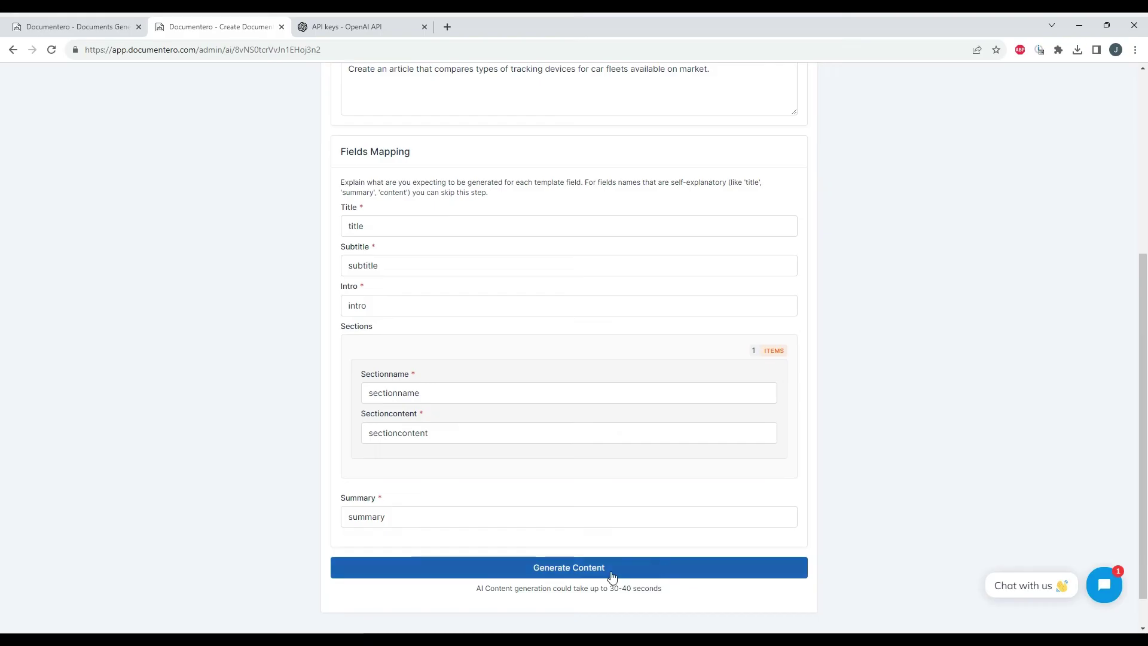
click(579, 571)
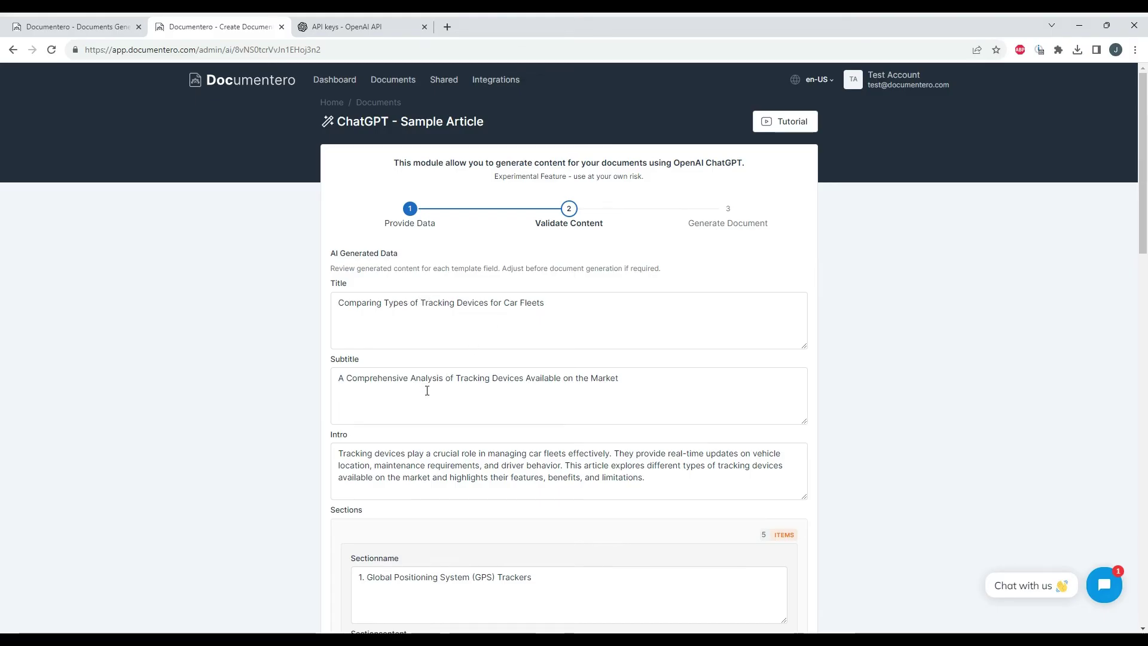
Step: Review the generated subtitle and intro, then enlarge section 5's content box to show all text
drag(346, 378, 705, 393)
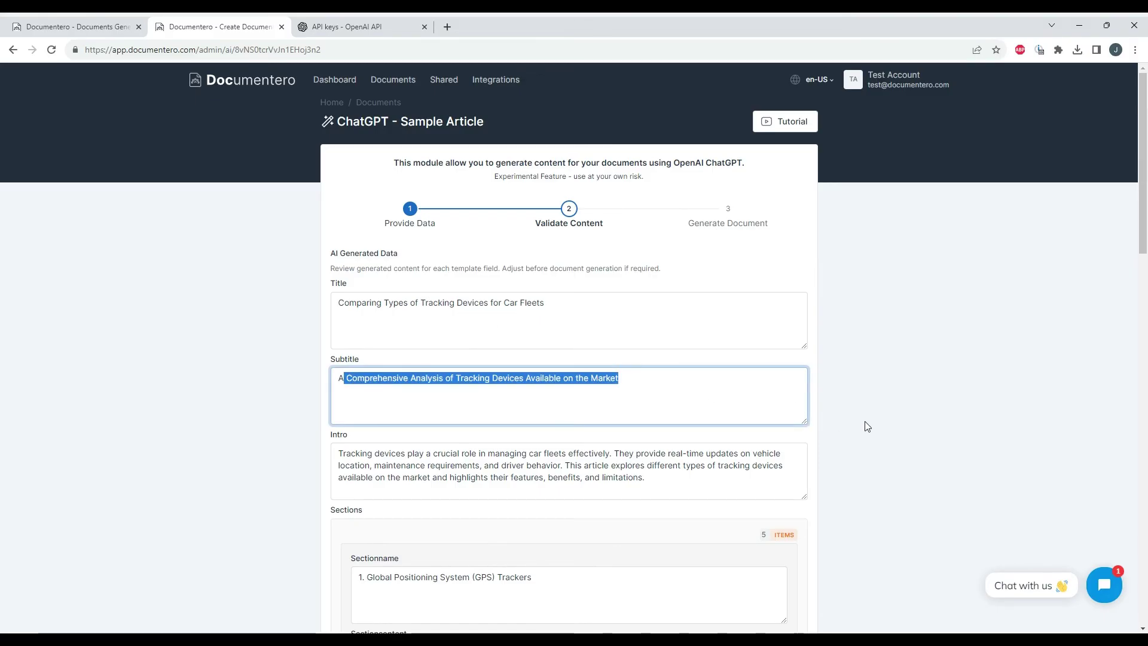
click(820, 428)
scroll(693, 355, down, 2)
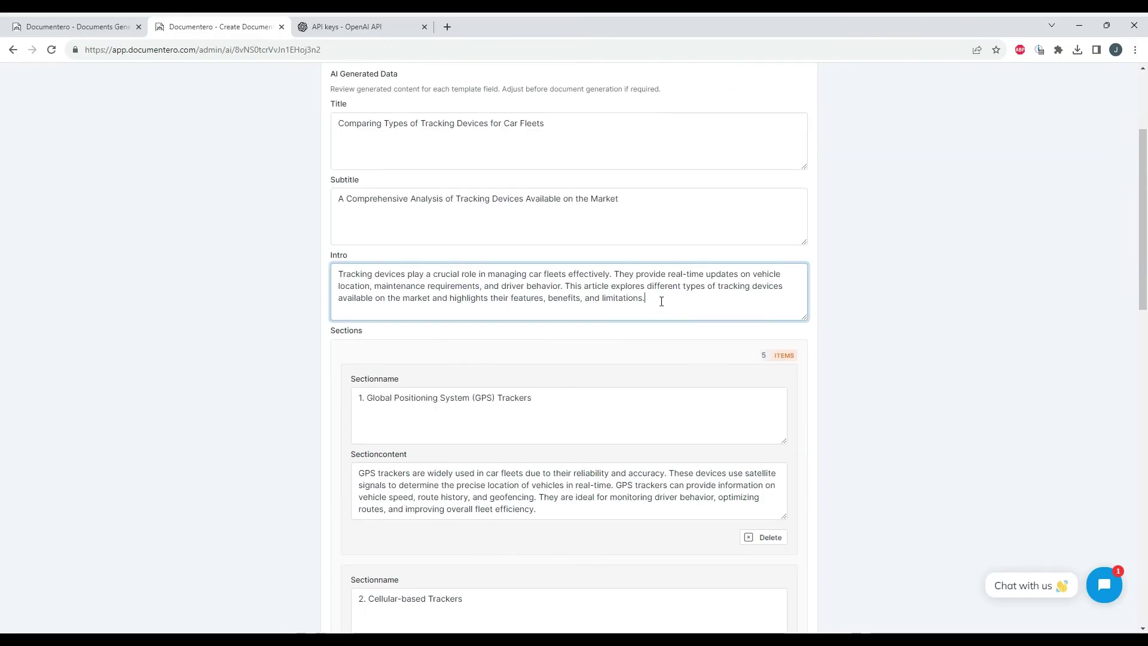
drag(661, 300, 324, 281)
click(419, 295)
scroll(440, 370, down, 2)
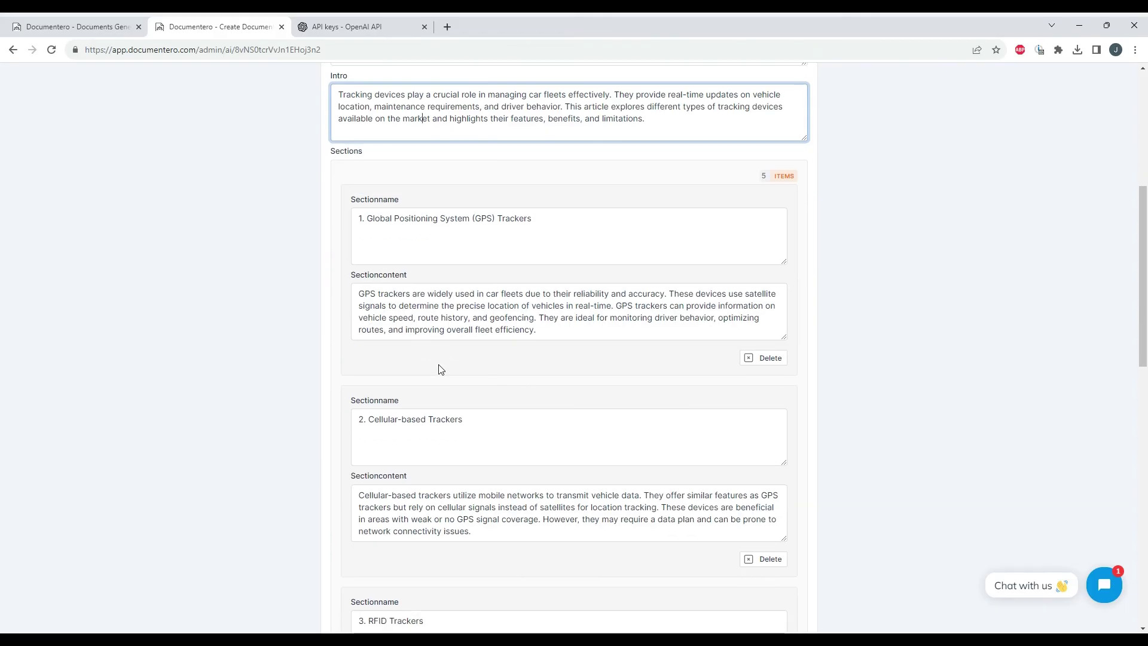
click(585, 371)
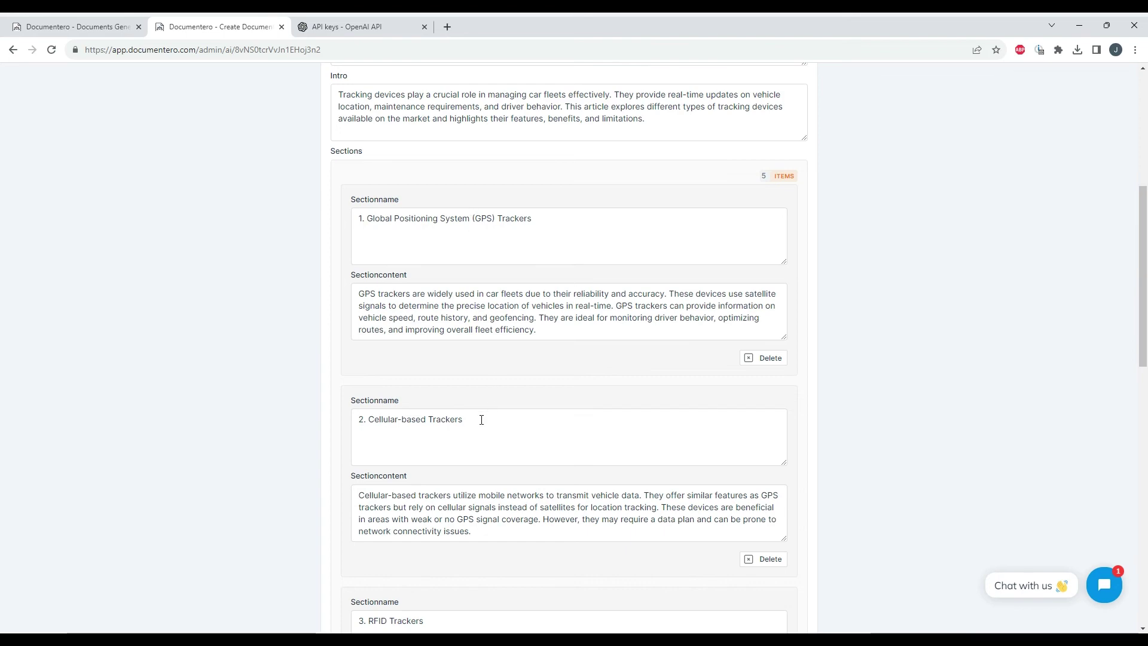
scroll(480, 421, down, 3)
scroll(480, 420, down, 1)
scroll(482, 404, down, 2)
scroll(482, 409, down, 1)
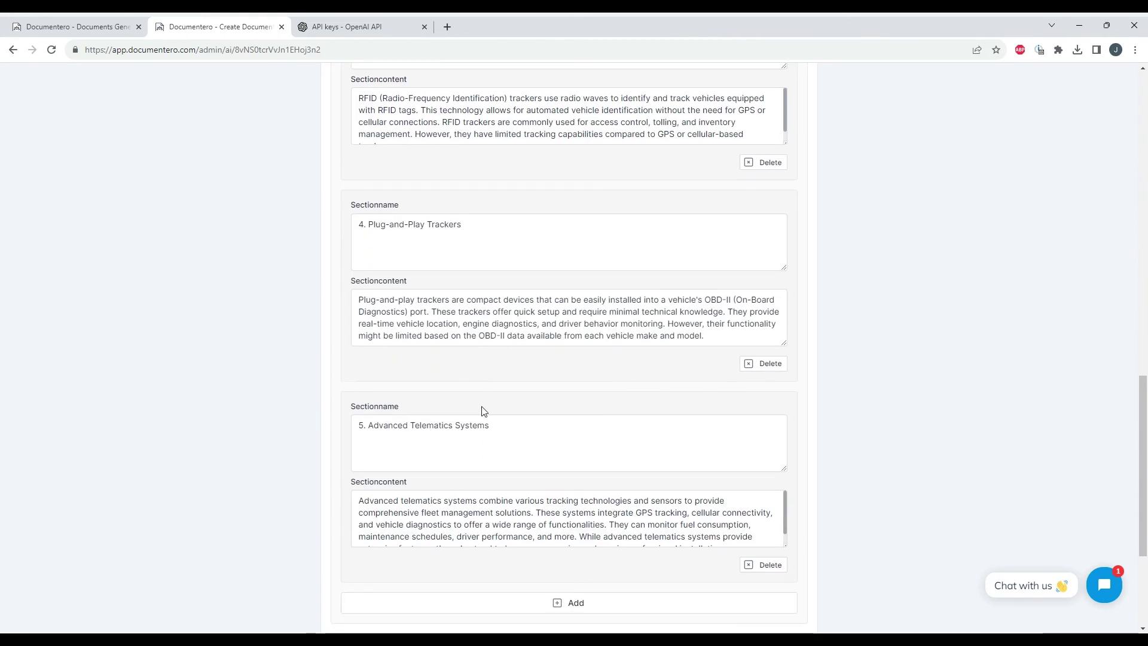
scroll(482, 413, down, 2)
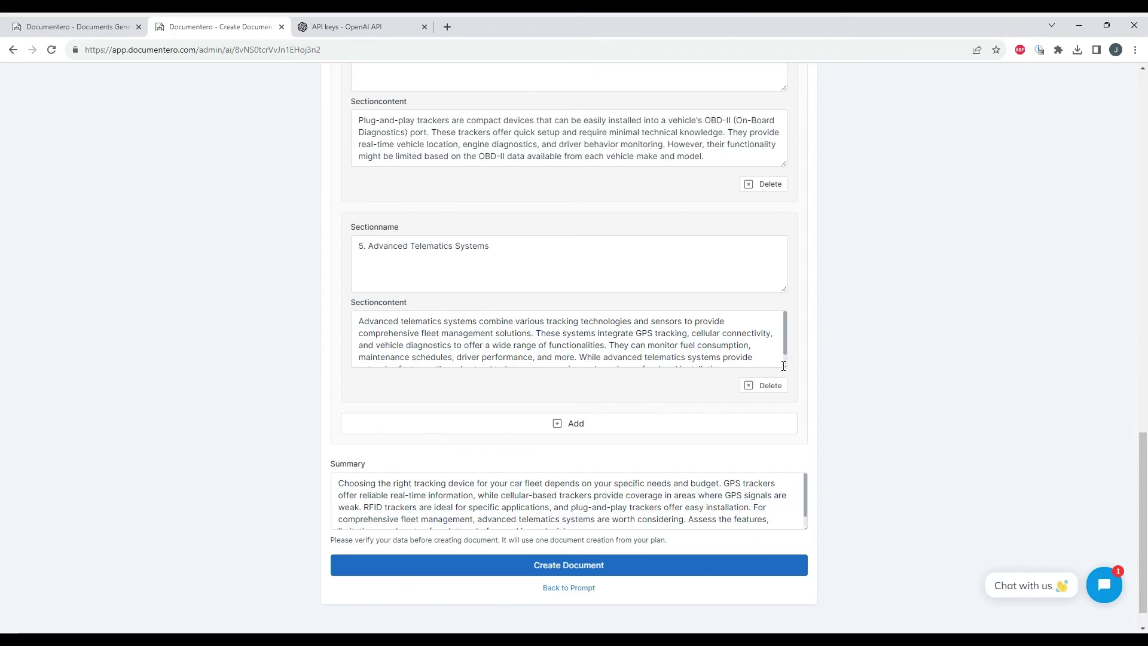
drag(783, 366, 784, 410)
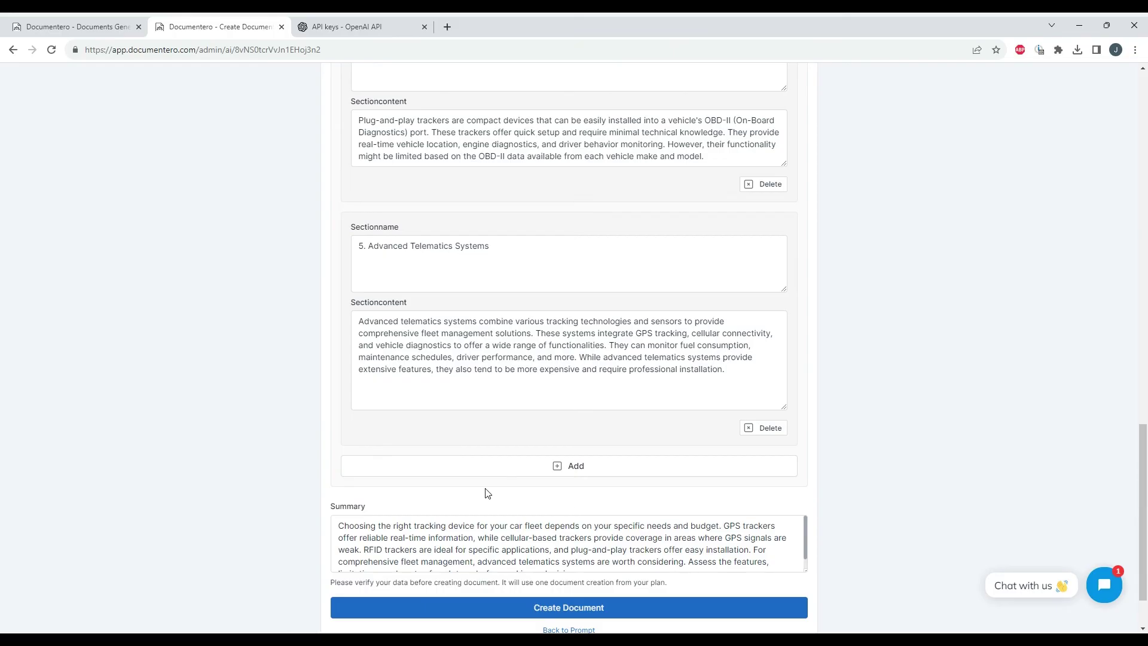
scroll(485, 492, down, 1)
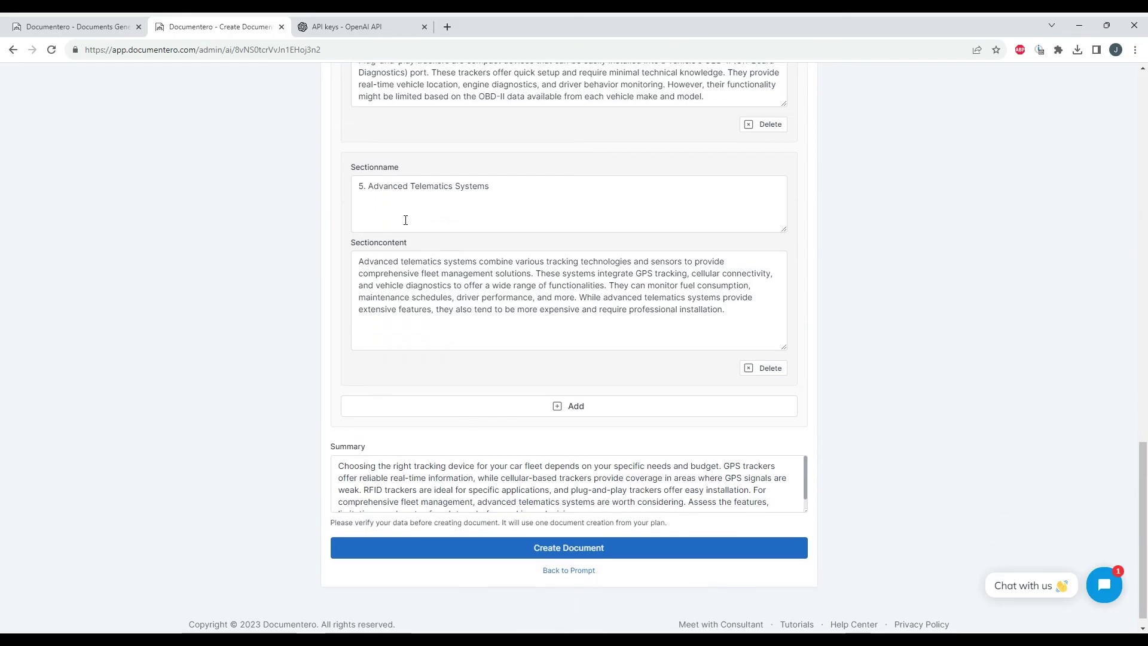
Step: Add a sixth section 'Extra section' with 'Extra content', create the document and download the PDF
click(601, 410)
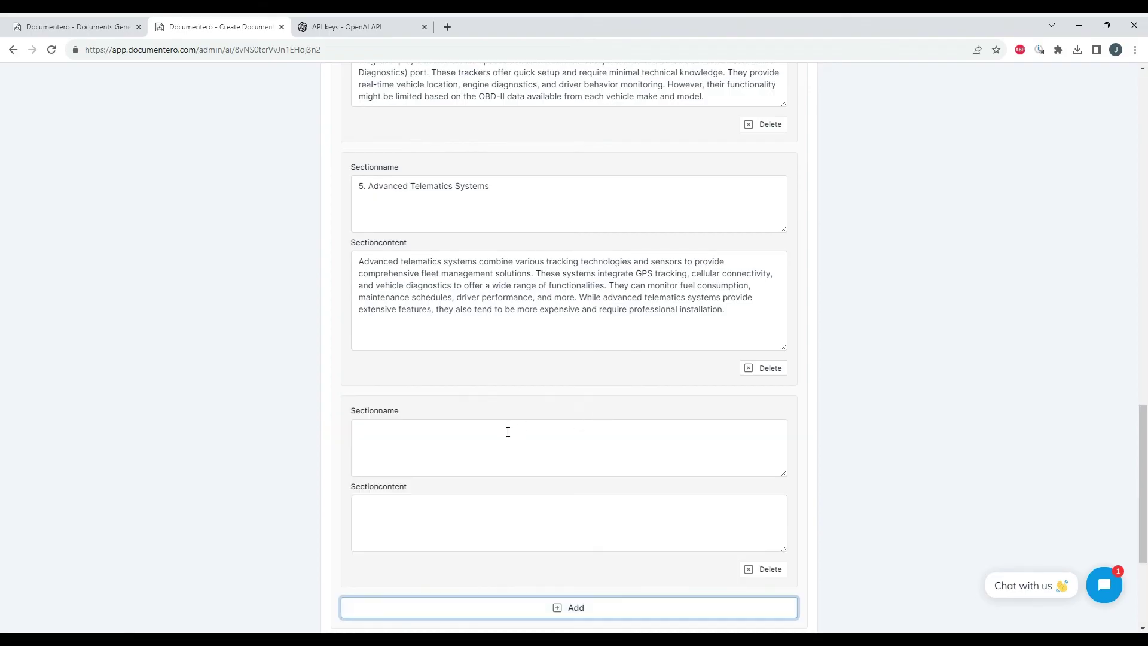
click(494, 448)
text(7)
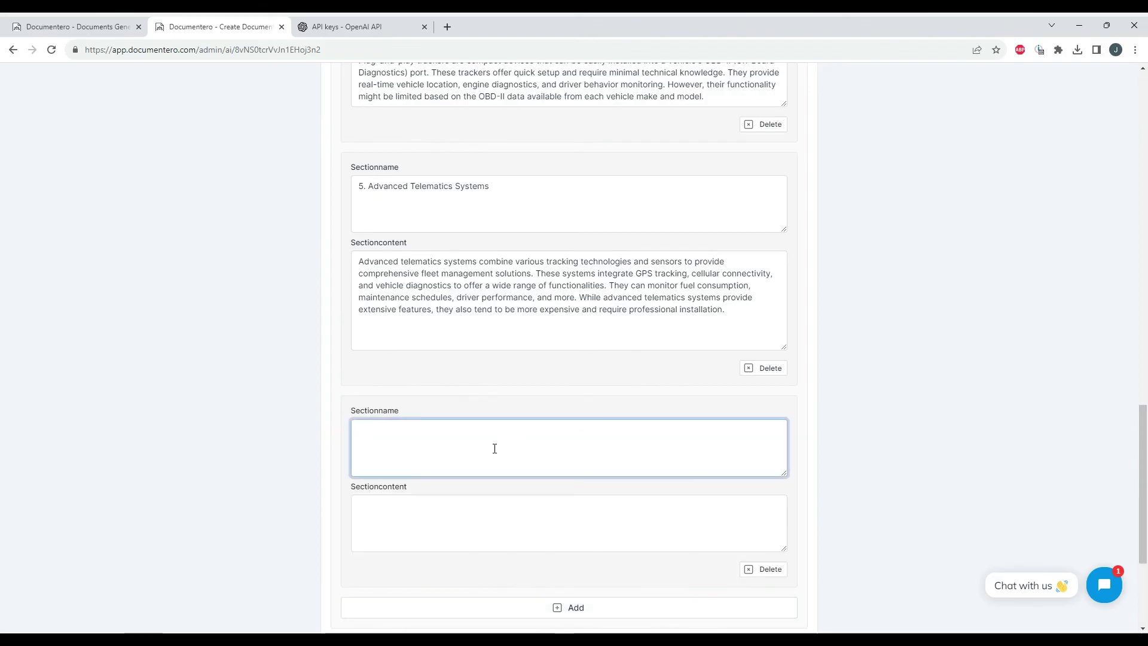
text(xtra )
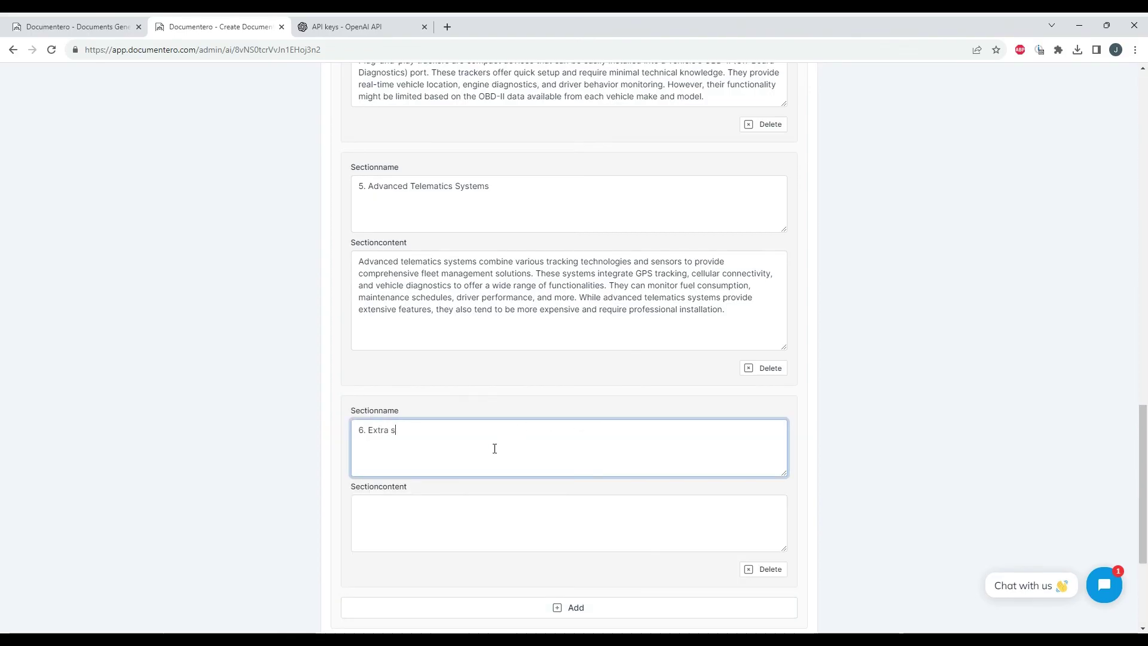
text(section)
click(443, 510)
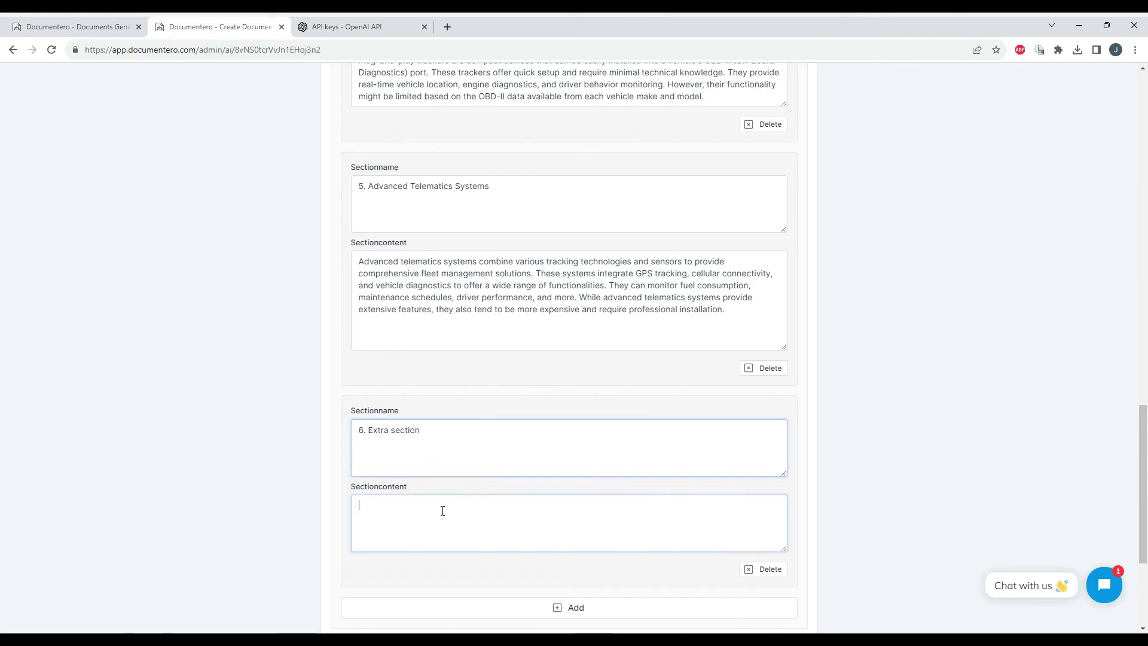
text(Extra con)
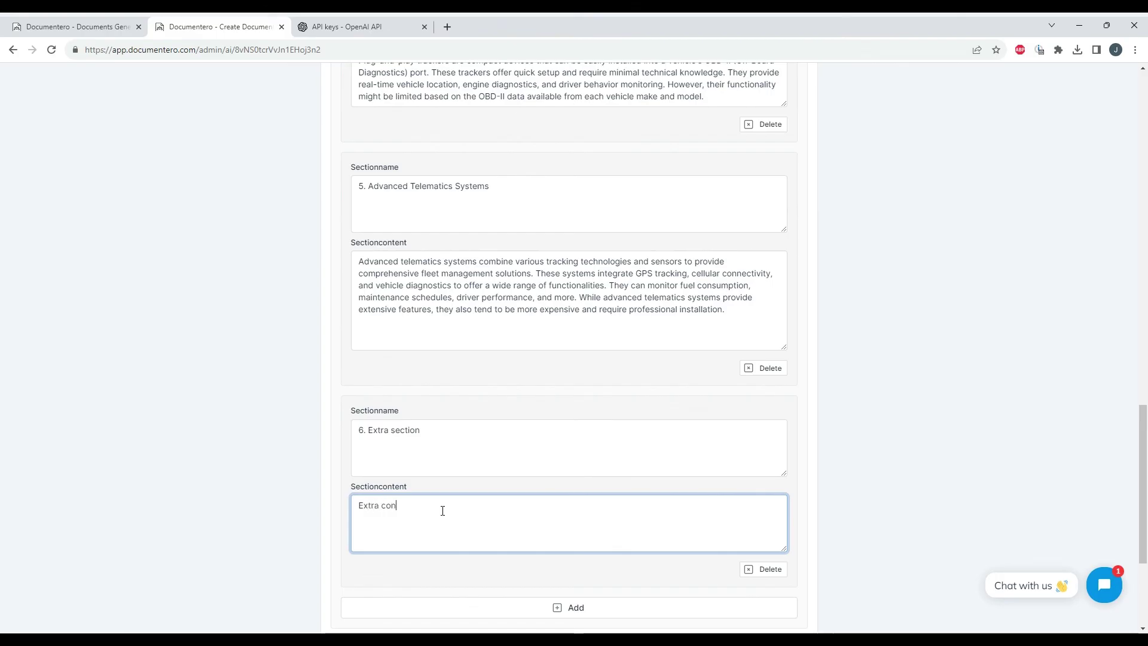
text(tent)
scroll(442, 510, down, 3)
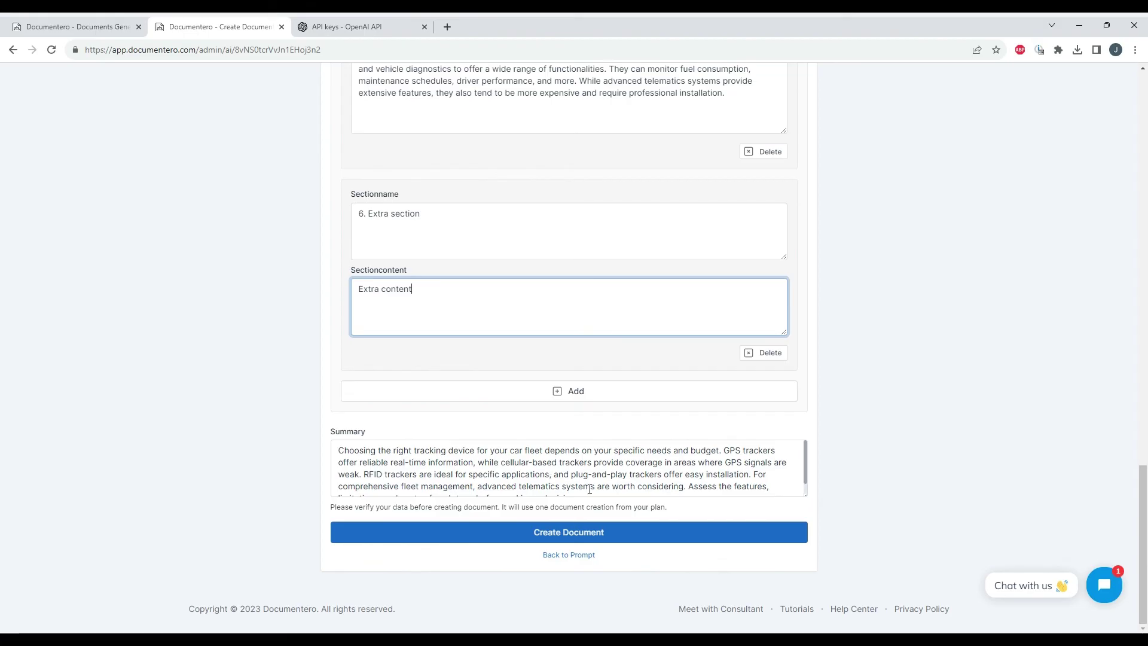
click(617, 535)
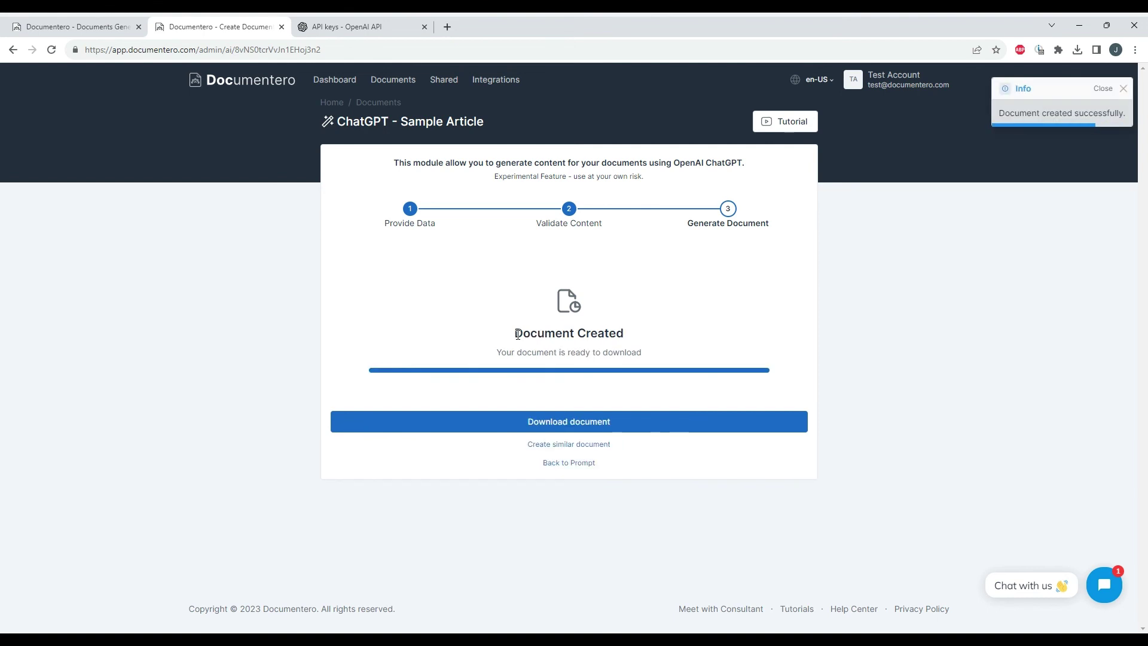
click(638, 428)
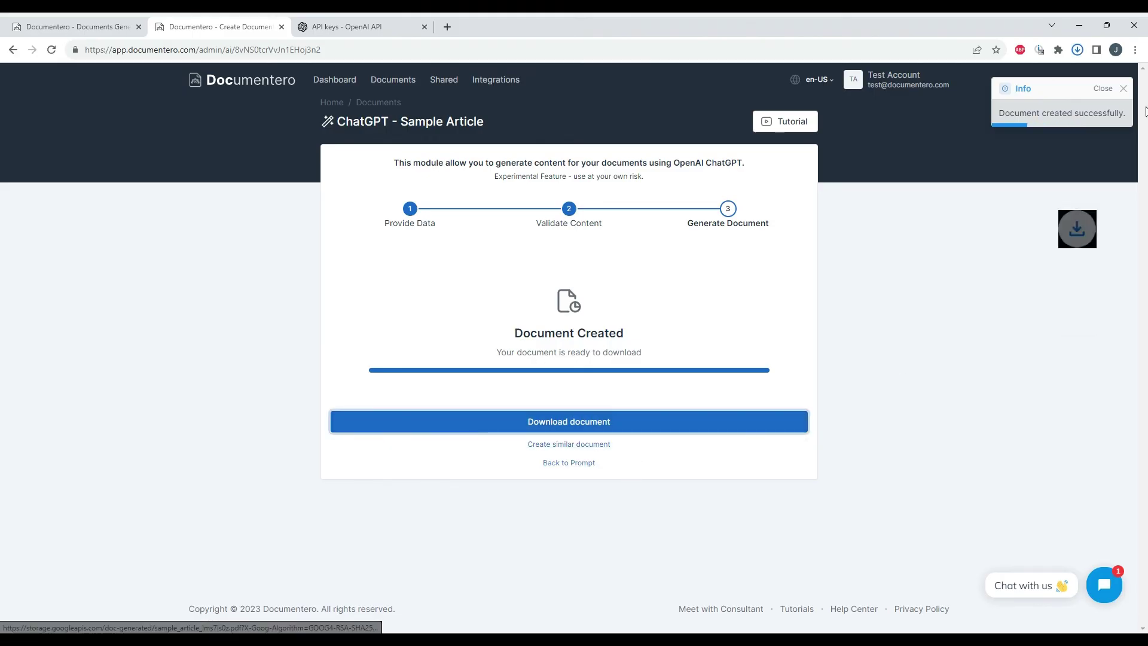
Step: Open the downloaded article PDF and check the 6. Extra section heading on page two
click(989, 91)
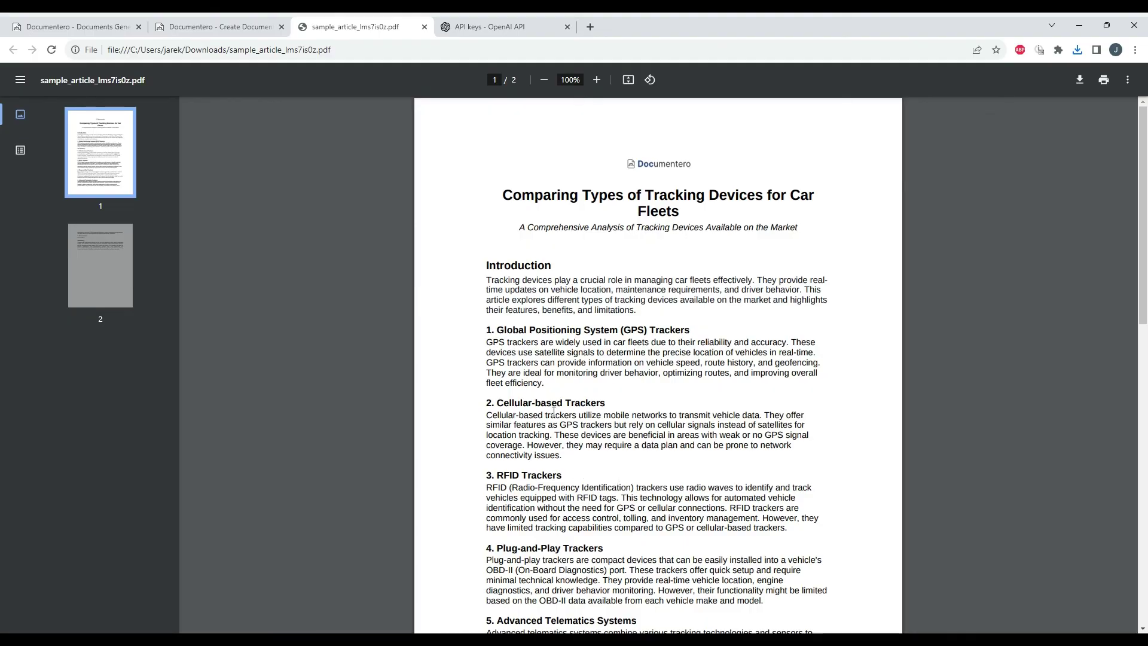
scroll(637, 265, down, 4)
scroll(637, 265, down, 2)
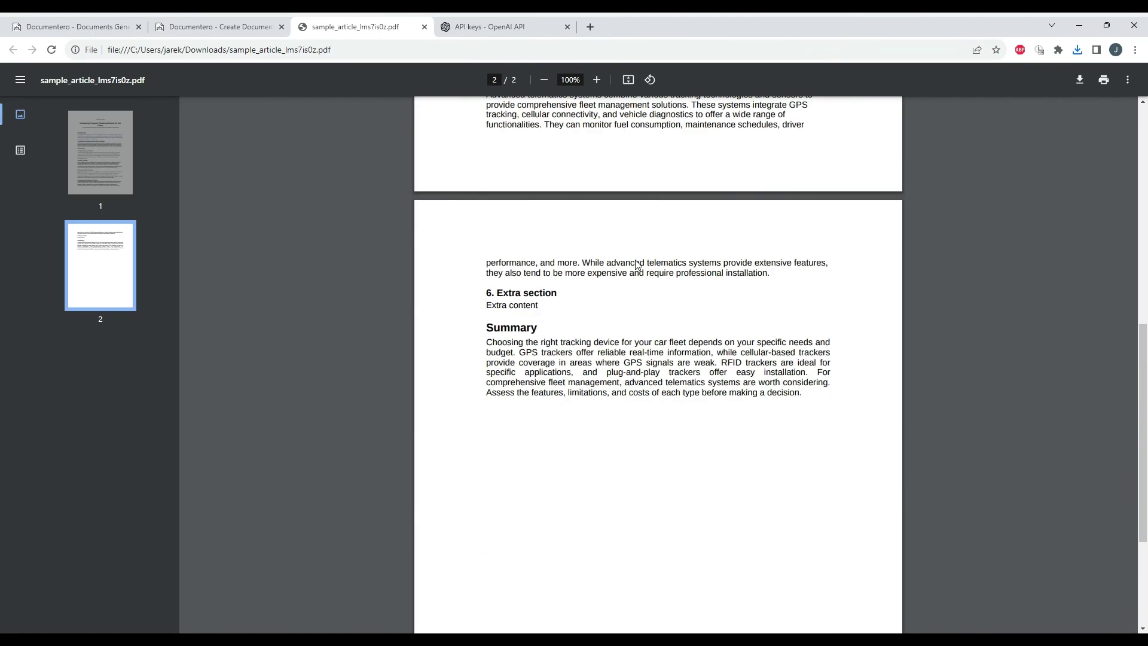
scroll(650, 380, up, 2)
scroll(646, 226, up, 5)
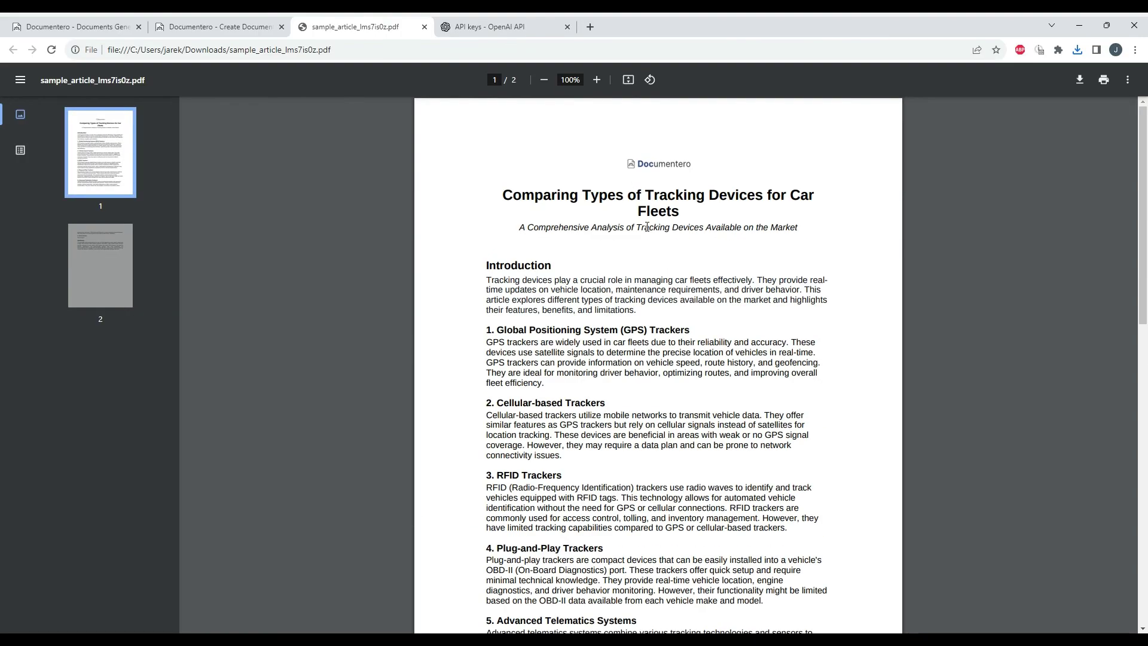
scroll(647, 226, down, 5)
drag(557, 413, 479, 415)
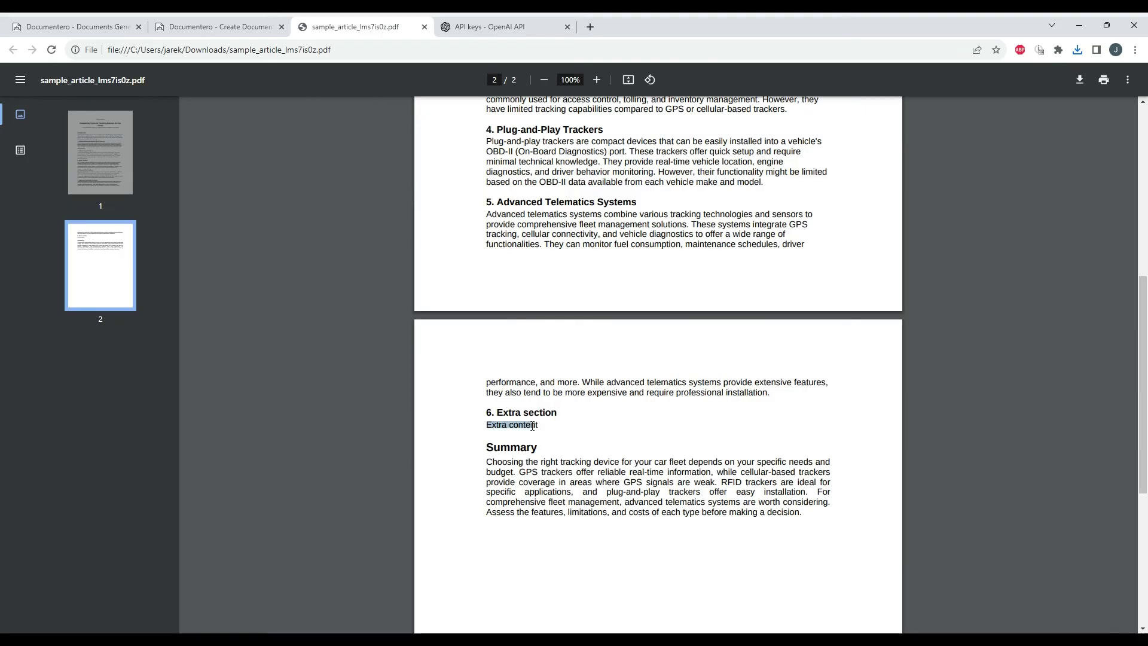
click(489, 410)
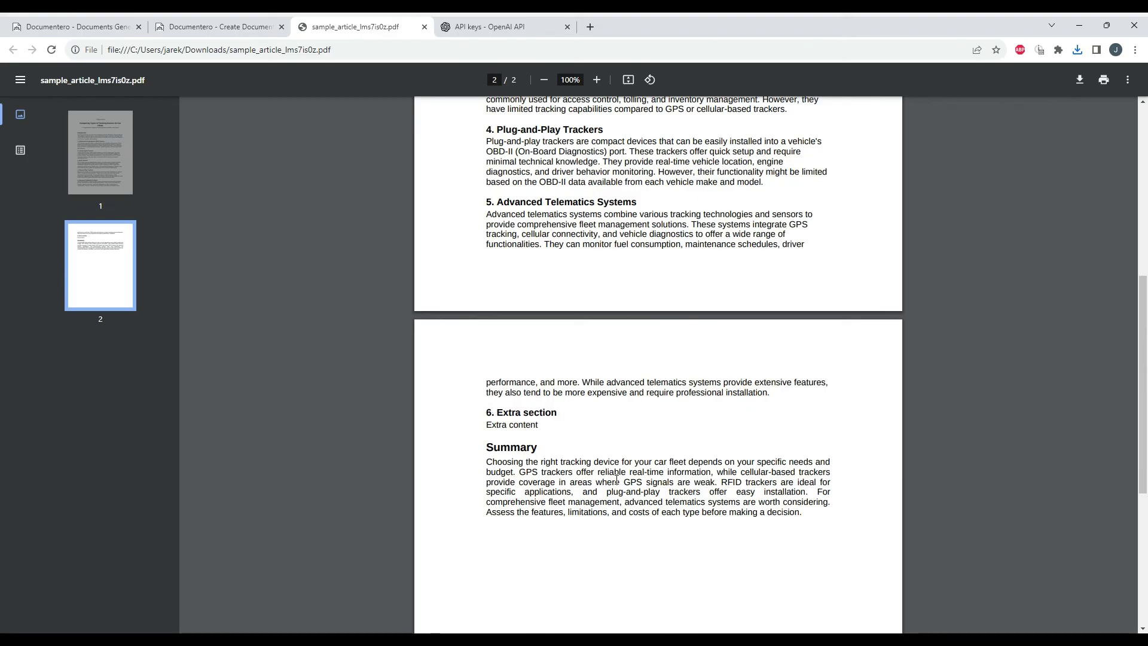
scroll(624, 485, up, 5)
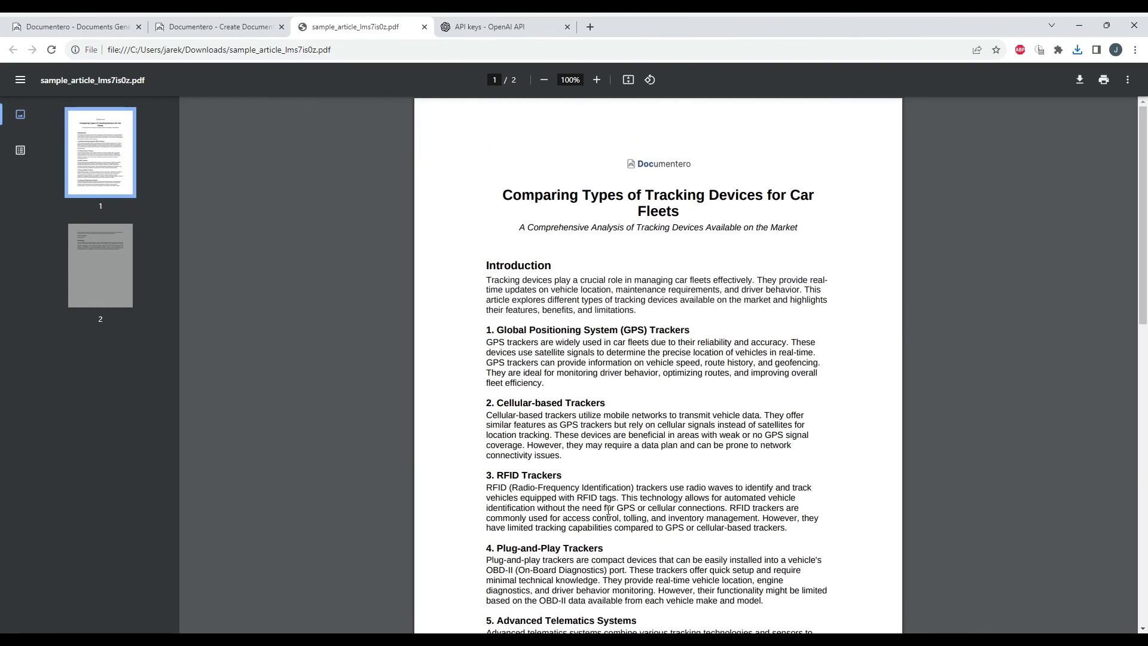